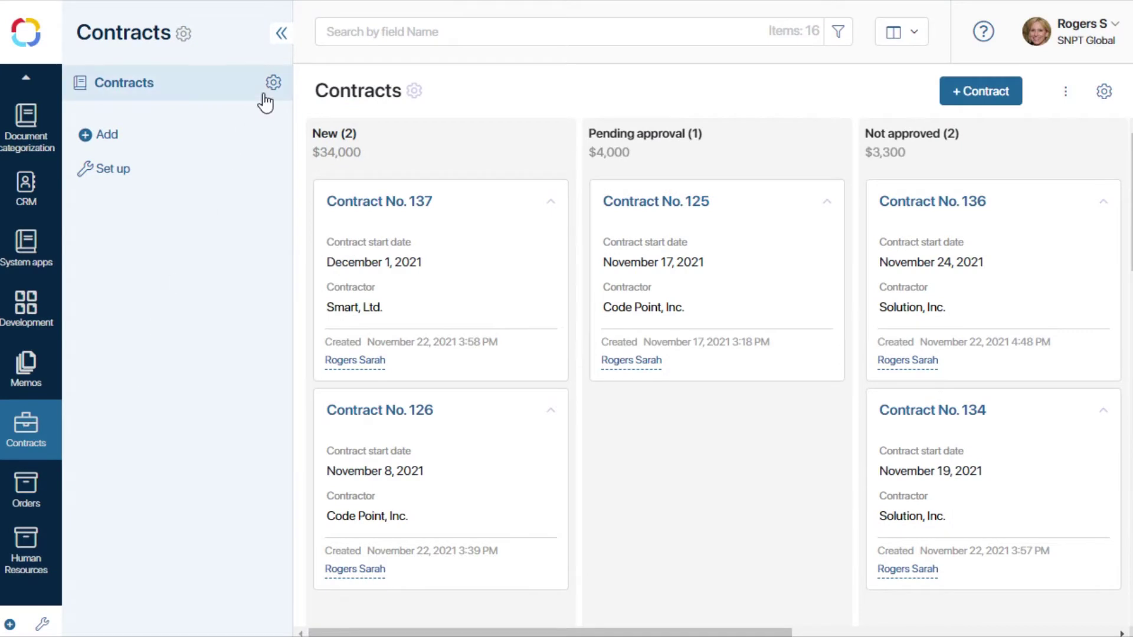
Create a document template named 'Contract template' from the SUPPLY AGREEMENT template file.
left_click(273, 83)
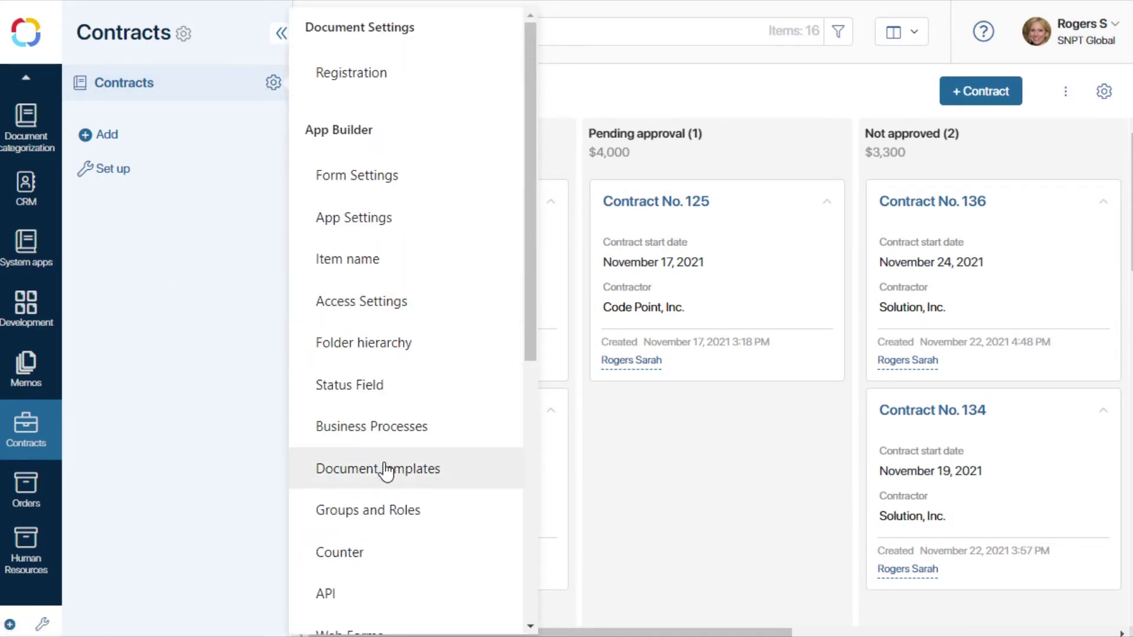
left_click(384, 465)
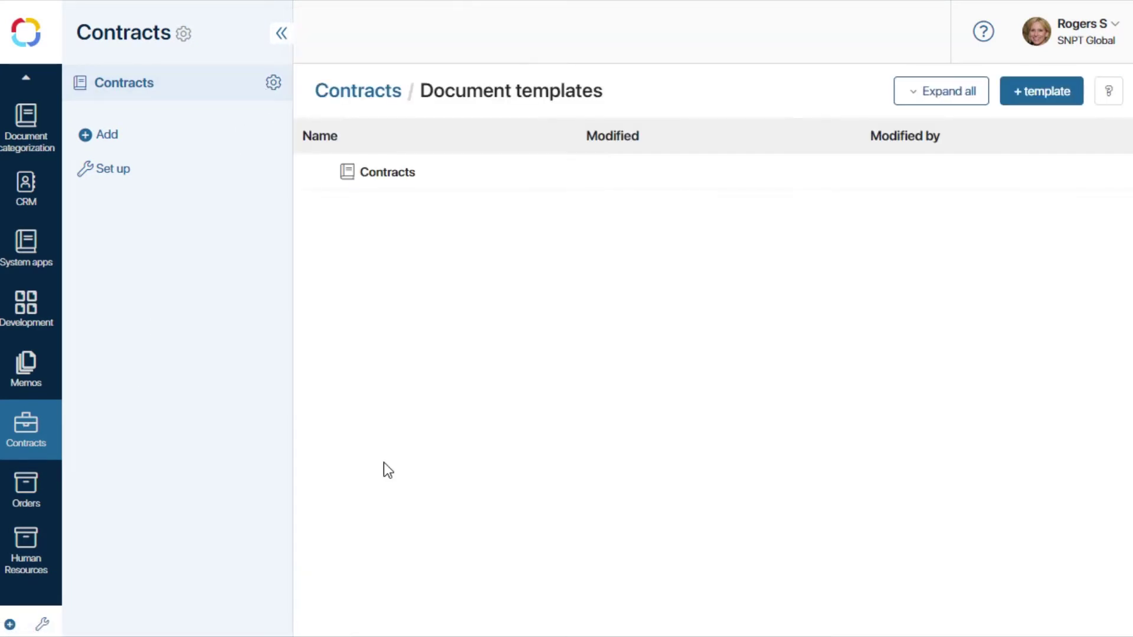
left_click(1042, 91)
left_click(555, 130)
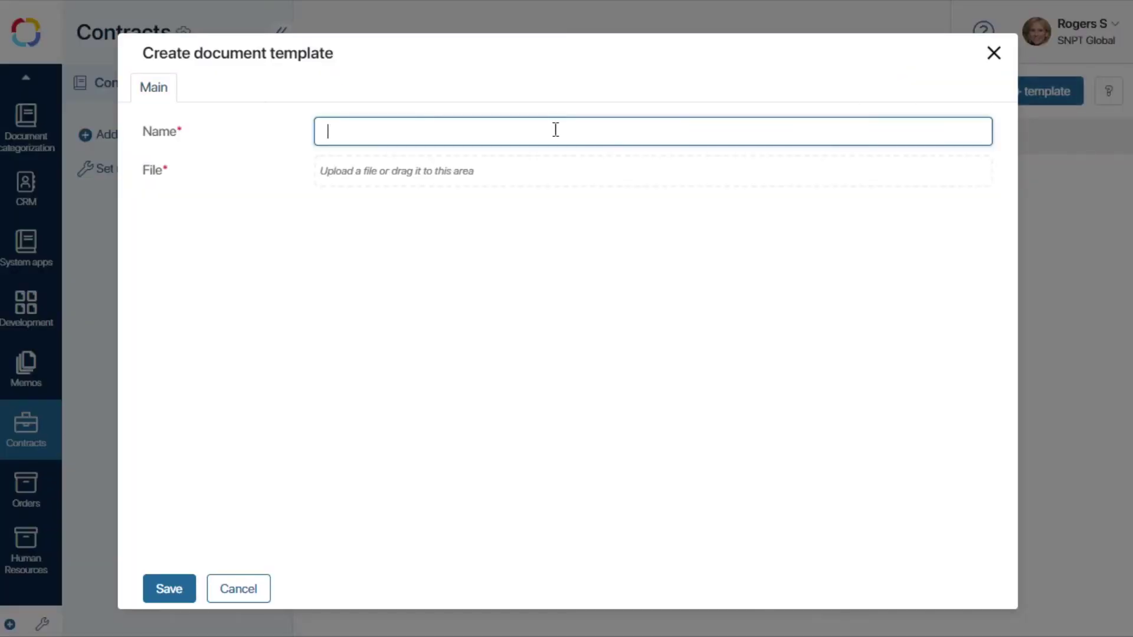
type("Contract template")
left_click(351, 176)
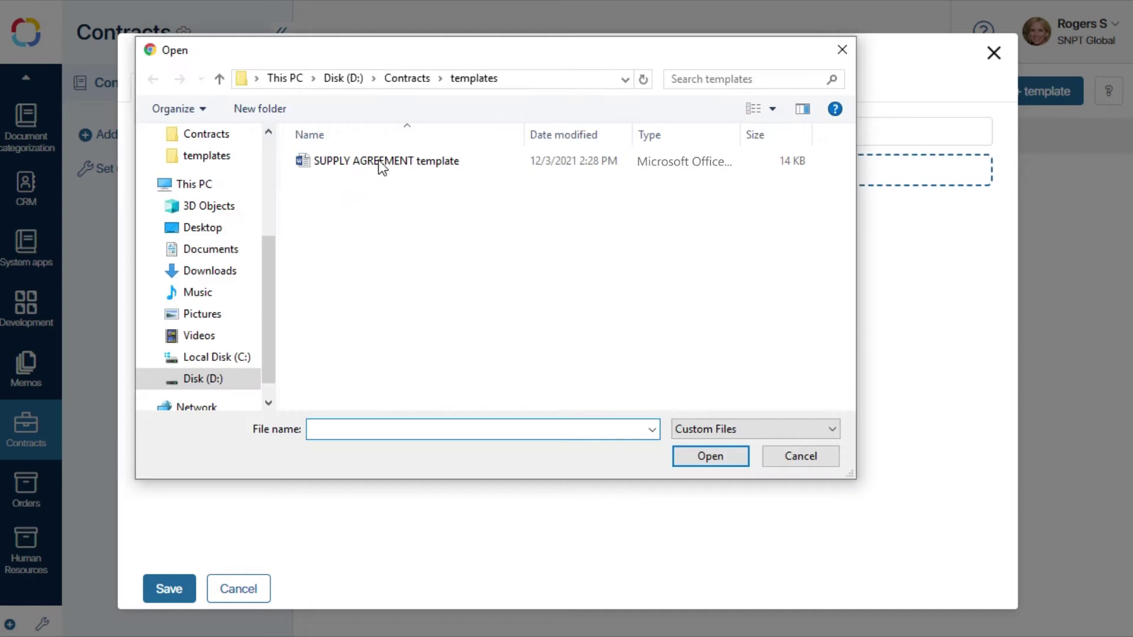
left_click(381, 165)
left_click(688, 452)
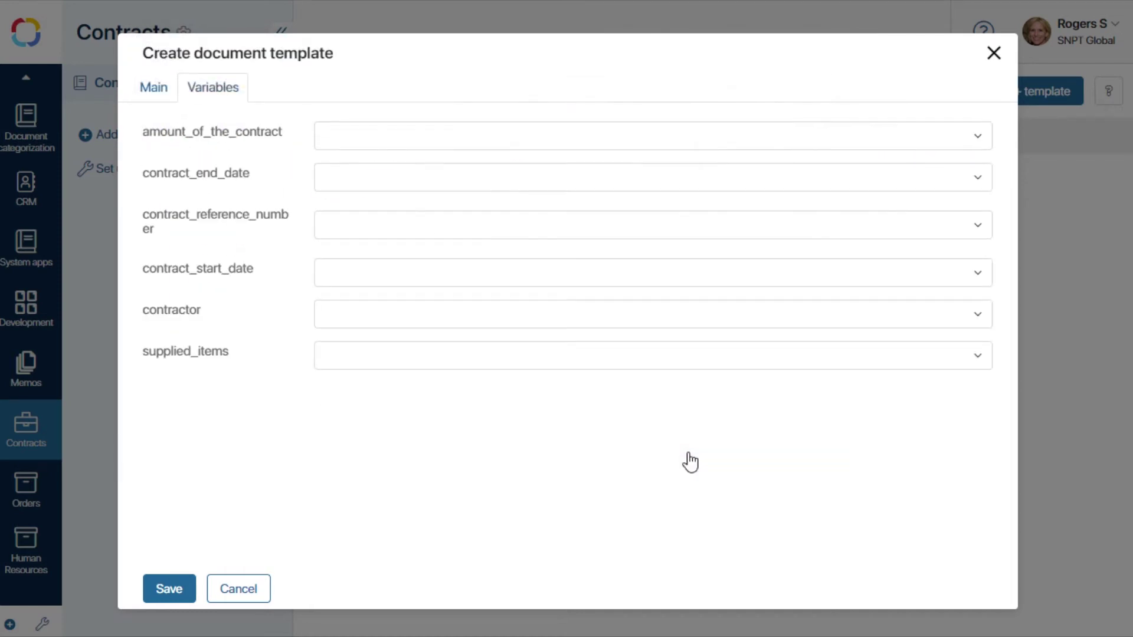
Type amount_of_the_contract as Money, contract_end_date as Date/Time and contract_reference_number as Number.
left_click(494, 136)
scroll(460, 207, "down", 1)
left_click(382, 255)
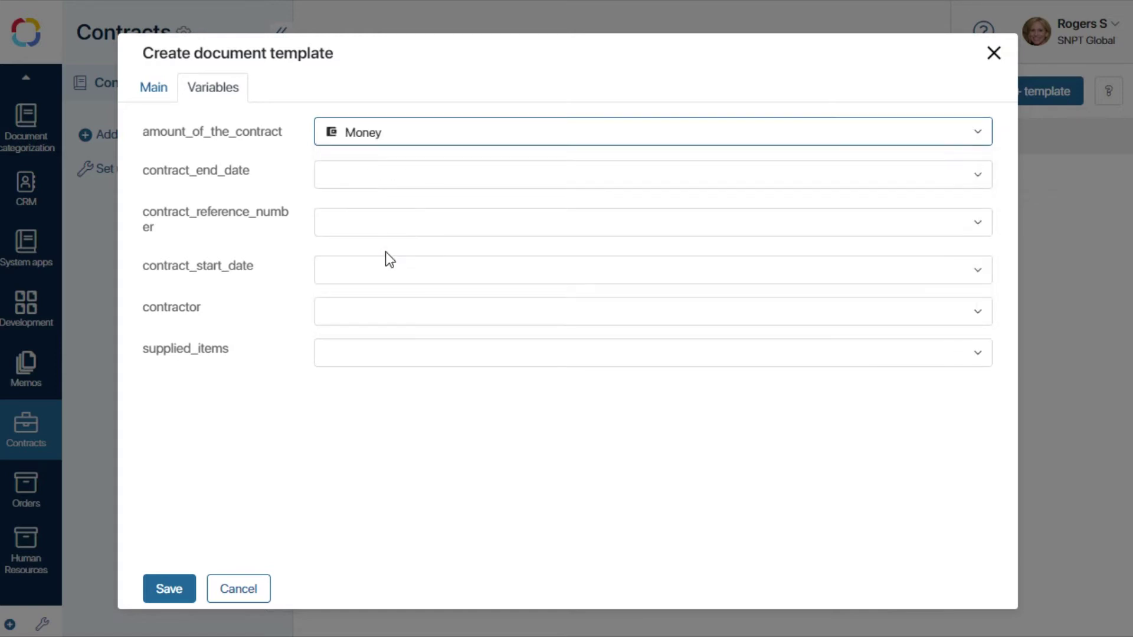
left_click(391, 175)
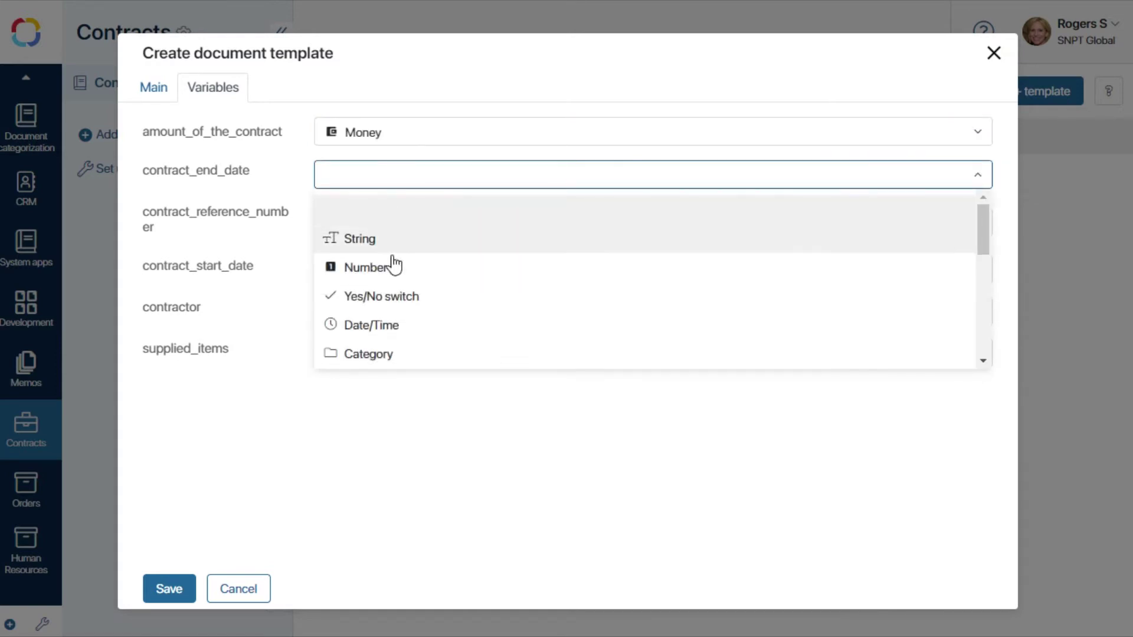
left_click(372, 325)
left_click(391, 222)
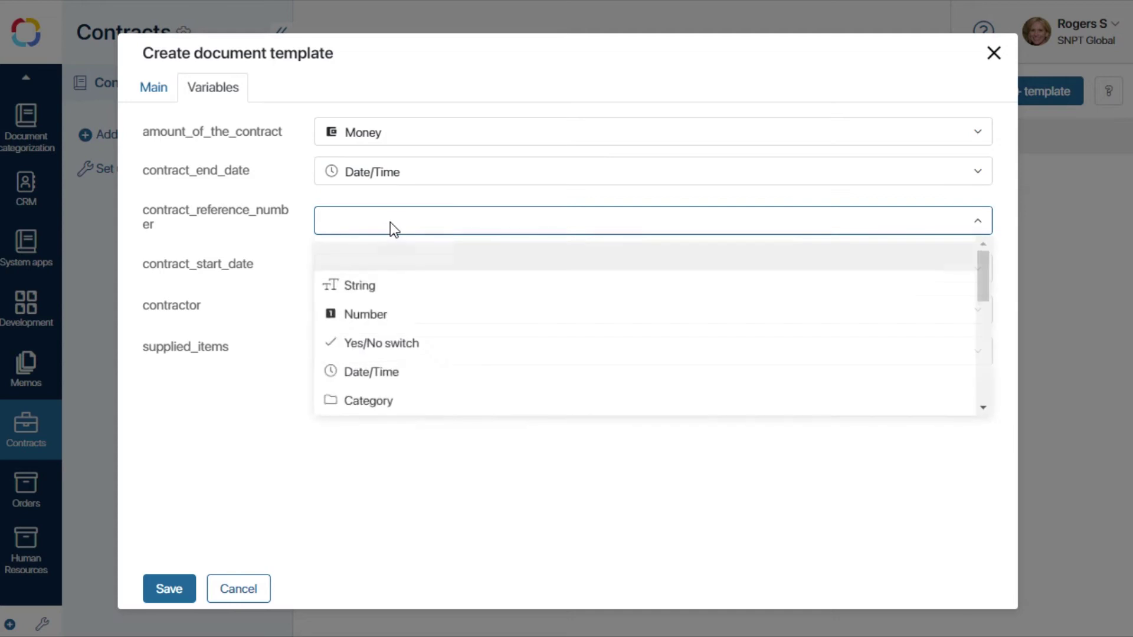
left_click(390, 315)
Type contract_start_date as Date/Time, contractor as App and supplied_items as String, then save.
left_click(387, 273)
left_click(376, 420)
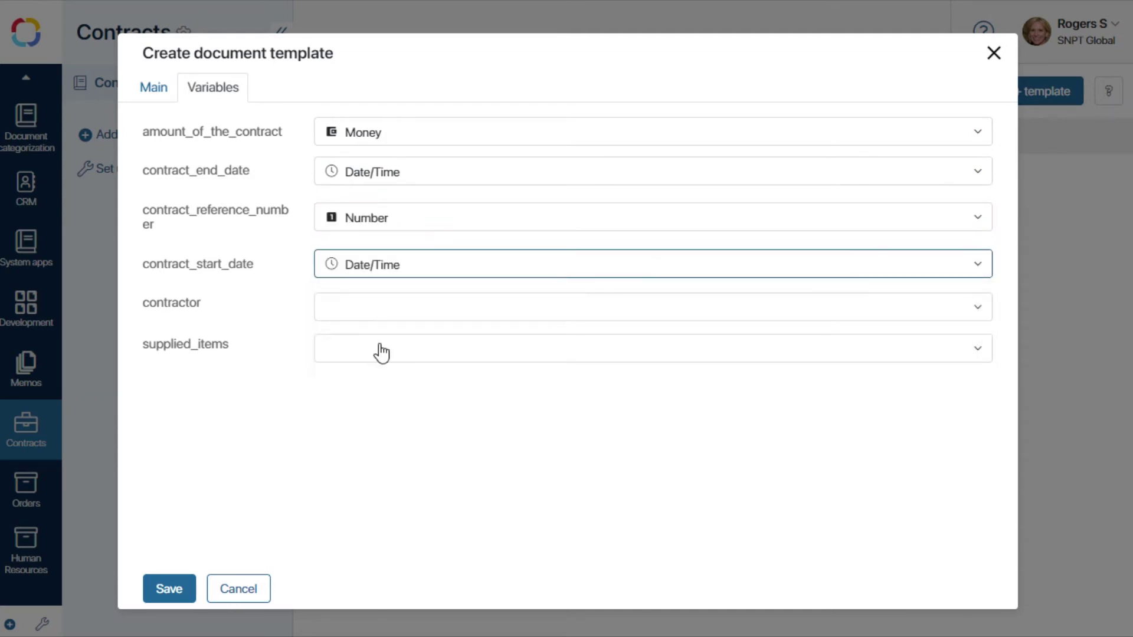
left_click(384, 303)
scroll(387, 372, "down", 10)
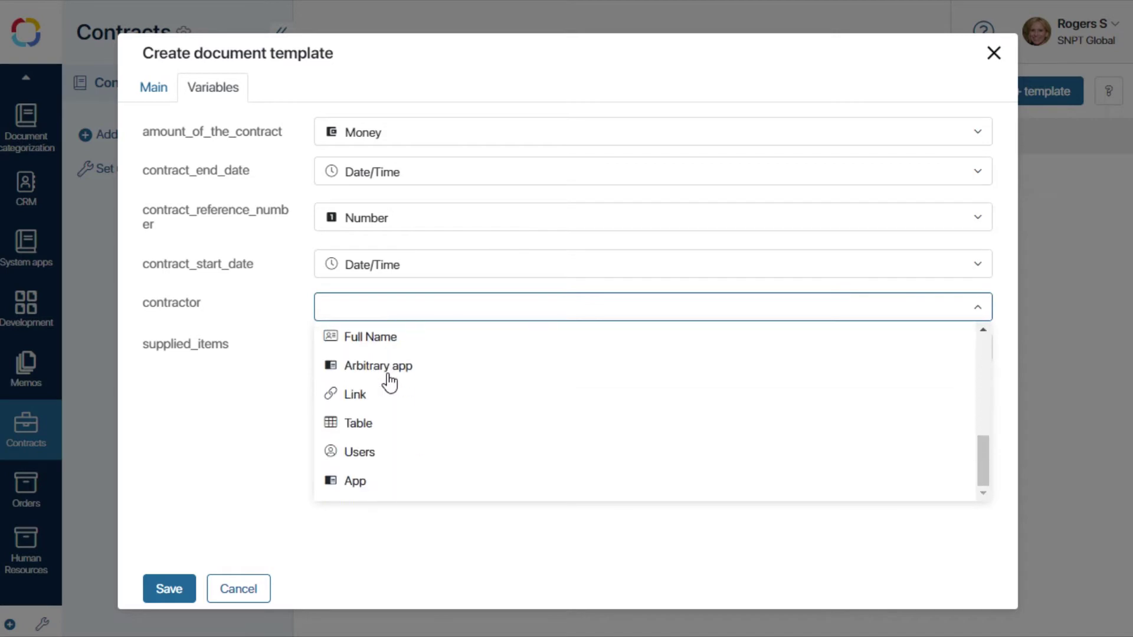
left_click(372, 486)
left_click(381, 345)
left_click(377, 413)
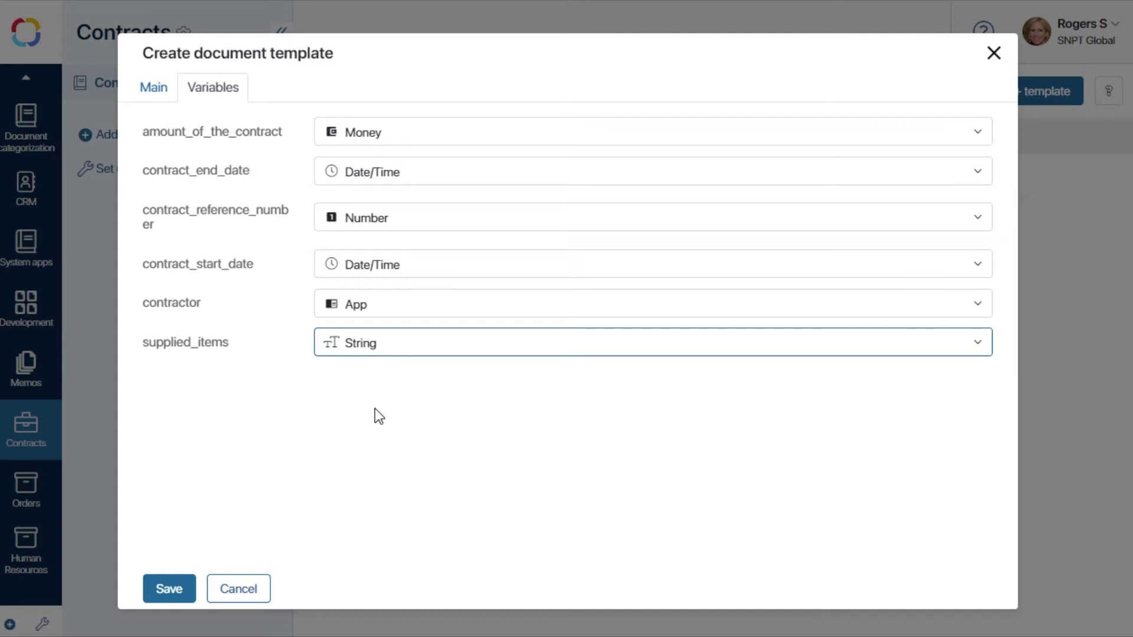
left_click(173, 589)
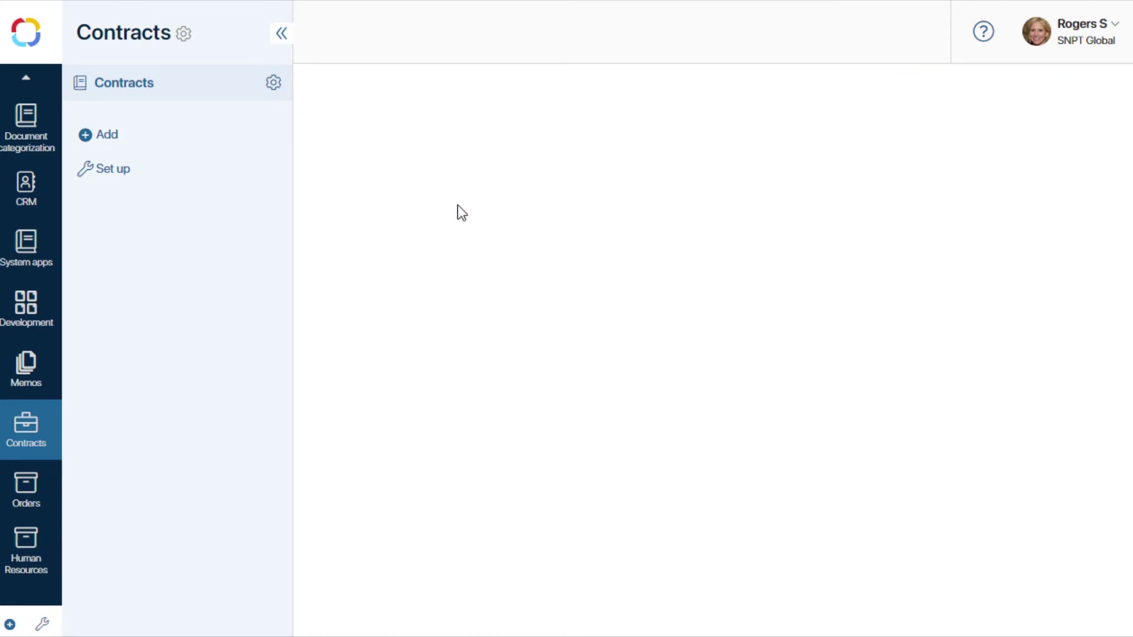
Delete Contract template's attached file, re-upload the SUPPLY AGREEMENT template, and save.
left_click(458, 206)
left_click(531, 173)
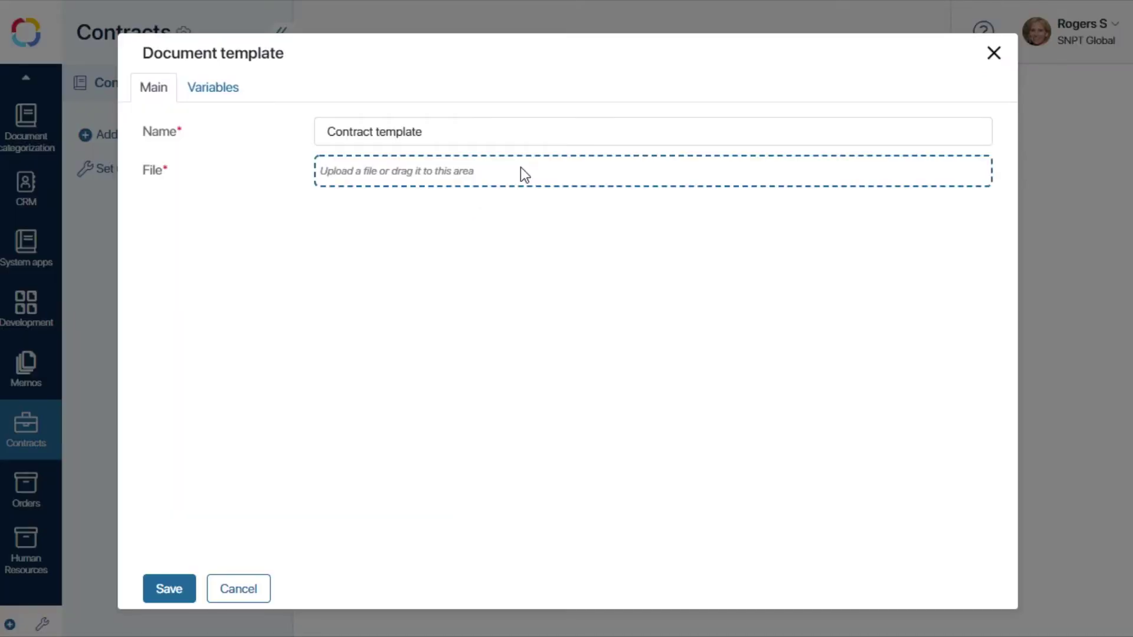
left_click(412, 176)
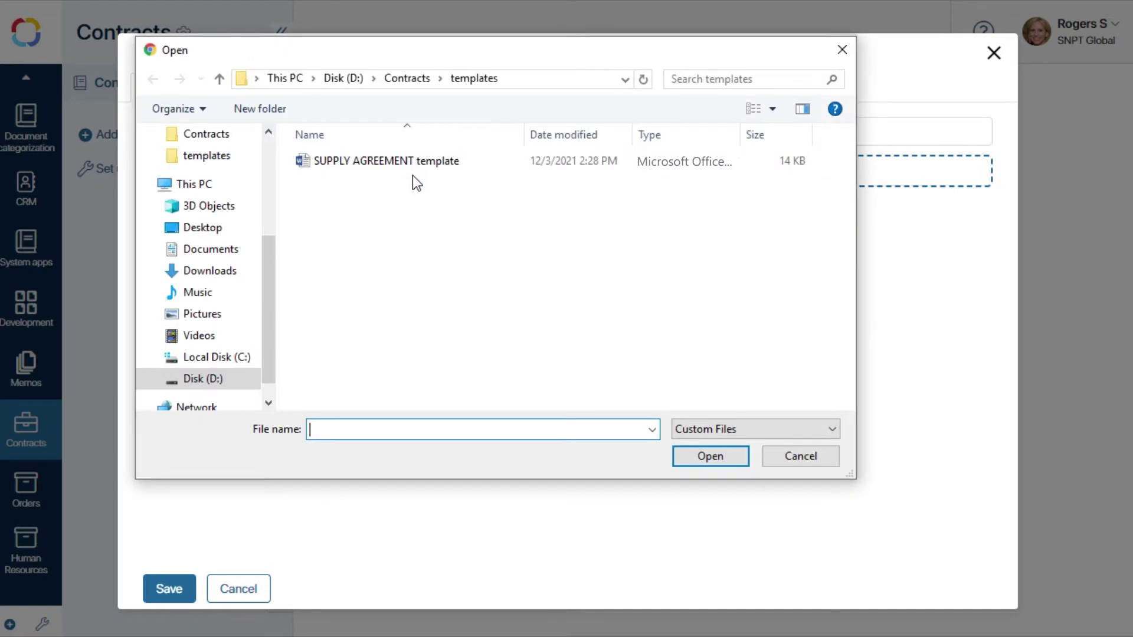
left_click(403, 163)
left_click(727, 461)
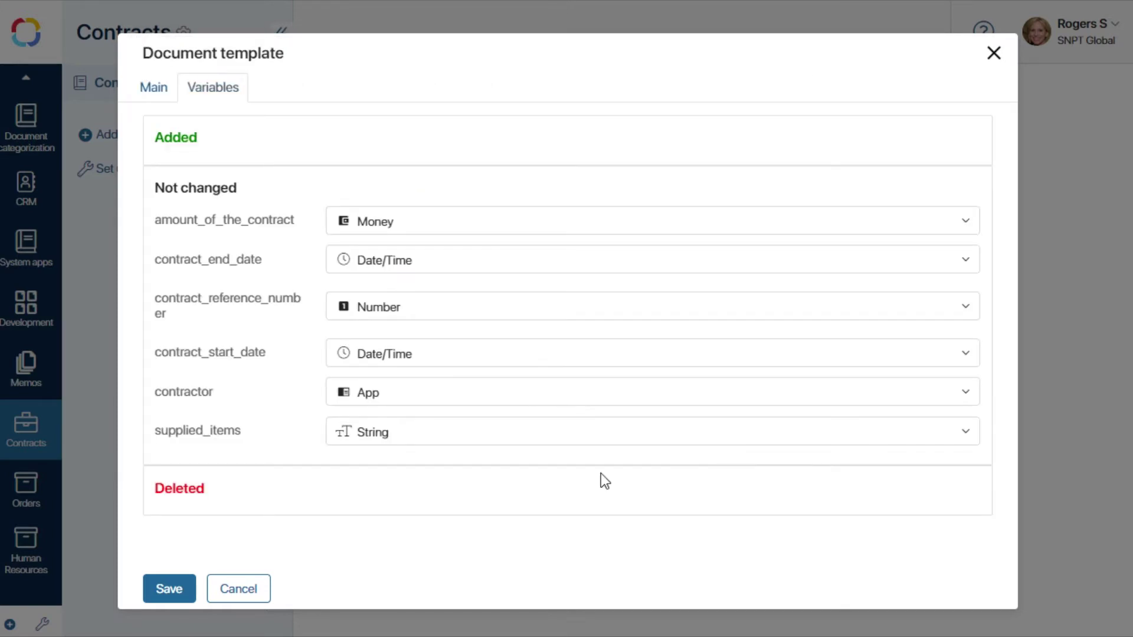
left_click(169, 589)
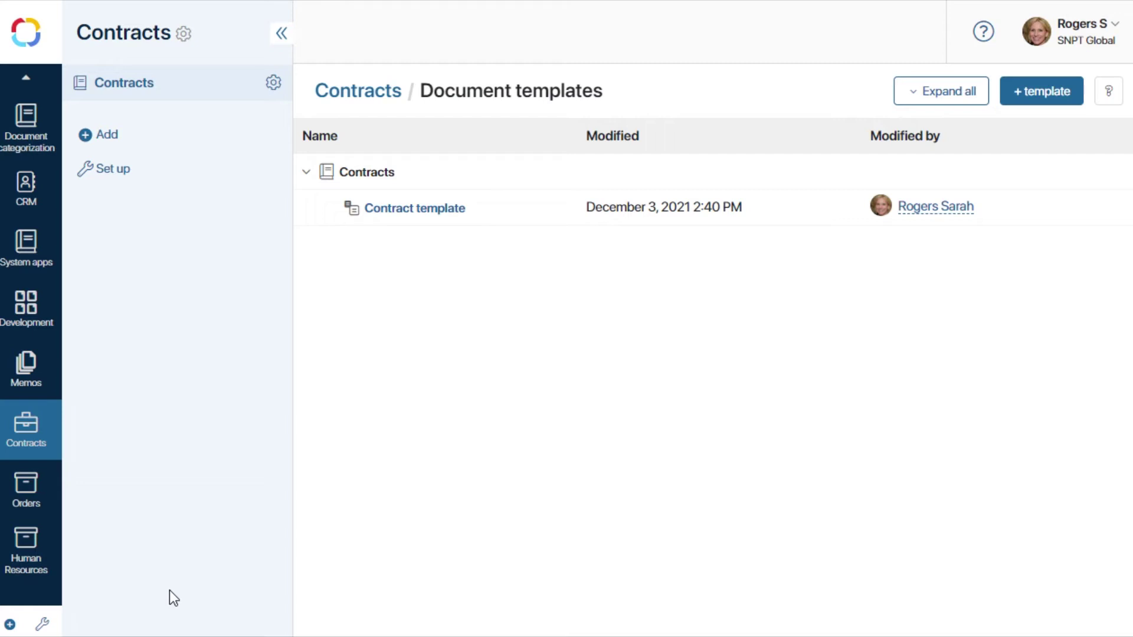
Switch Contracts form settings to Advanced Mode and add a new form on the Create tab.
left_click(273, 82)
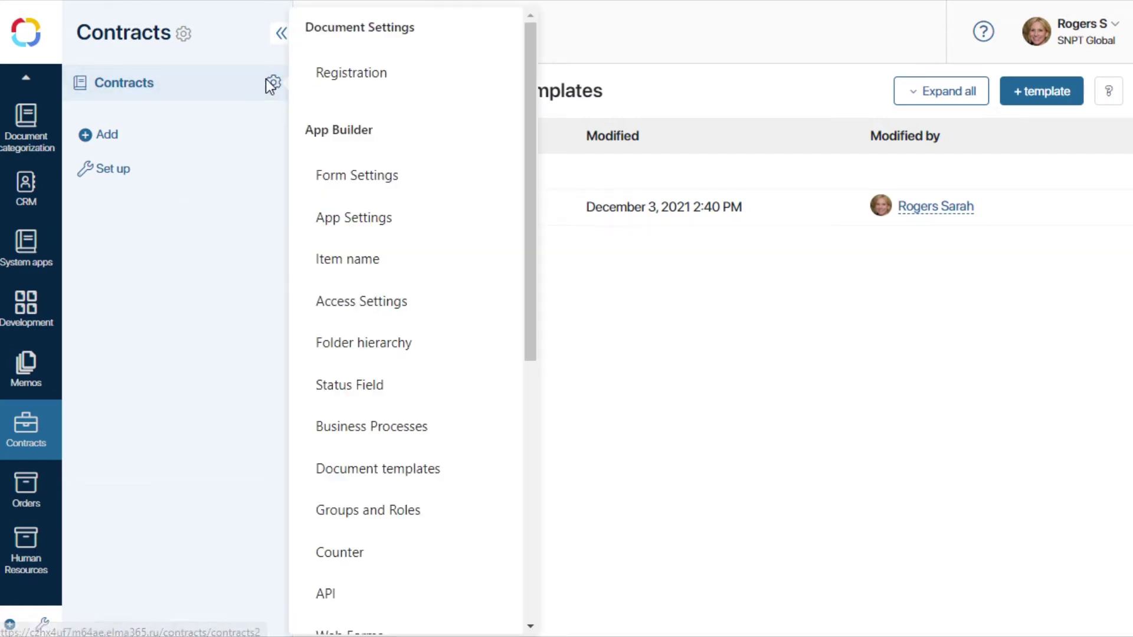
left_click(359, 177)
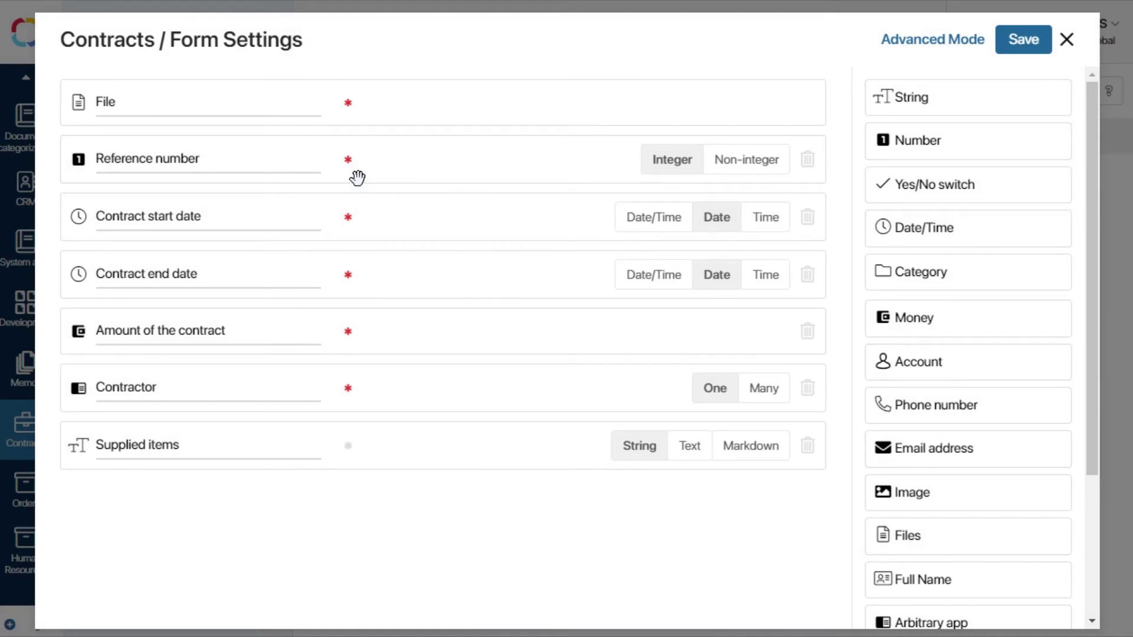
left_click(912, 43)
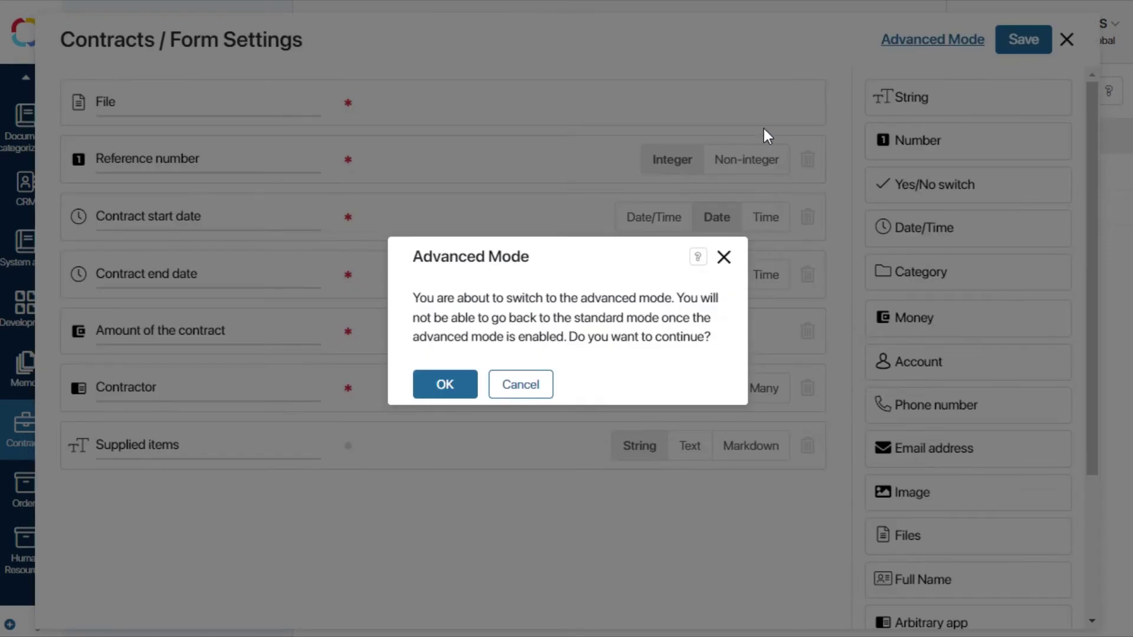
left_click(454, 387)
left_click(133, 86)
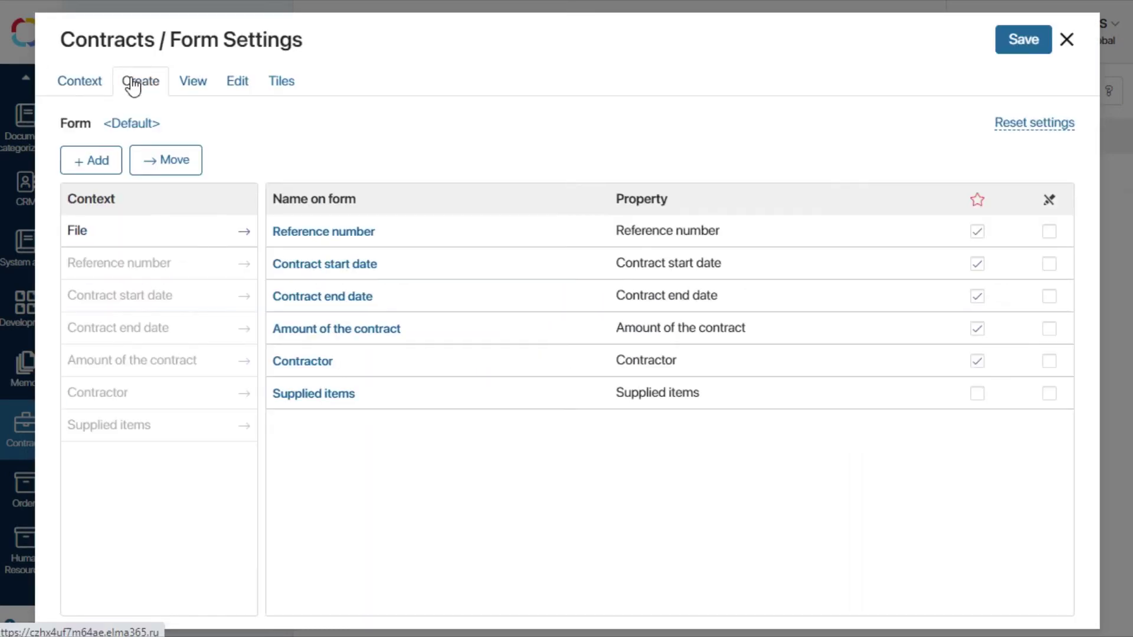
left_click(139, 125)
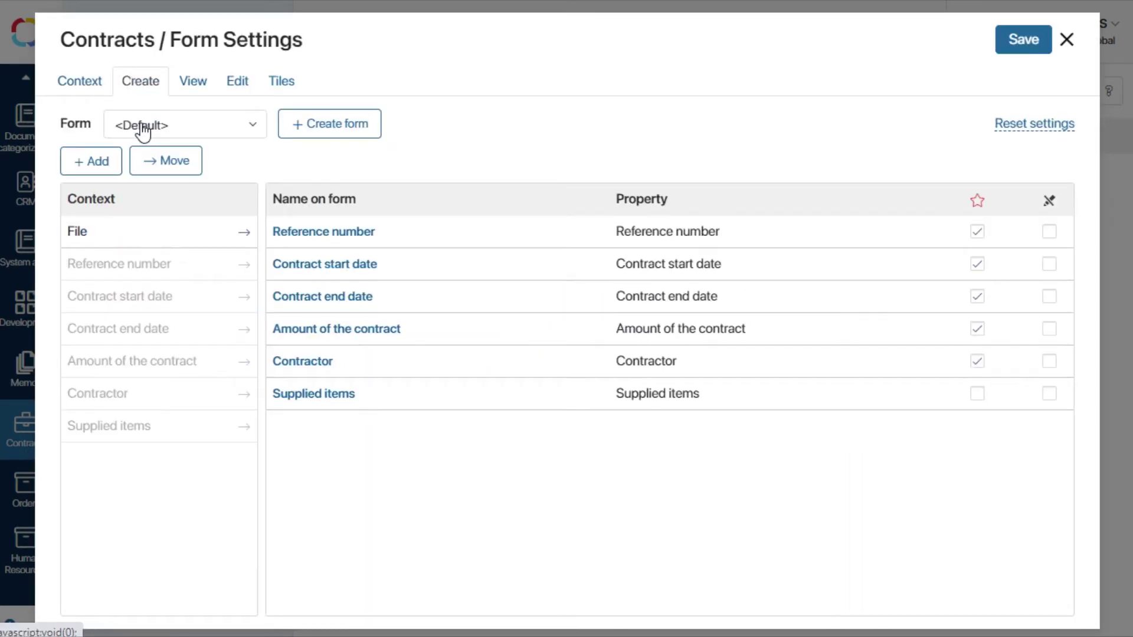
left_click(315, 125)
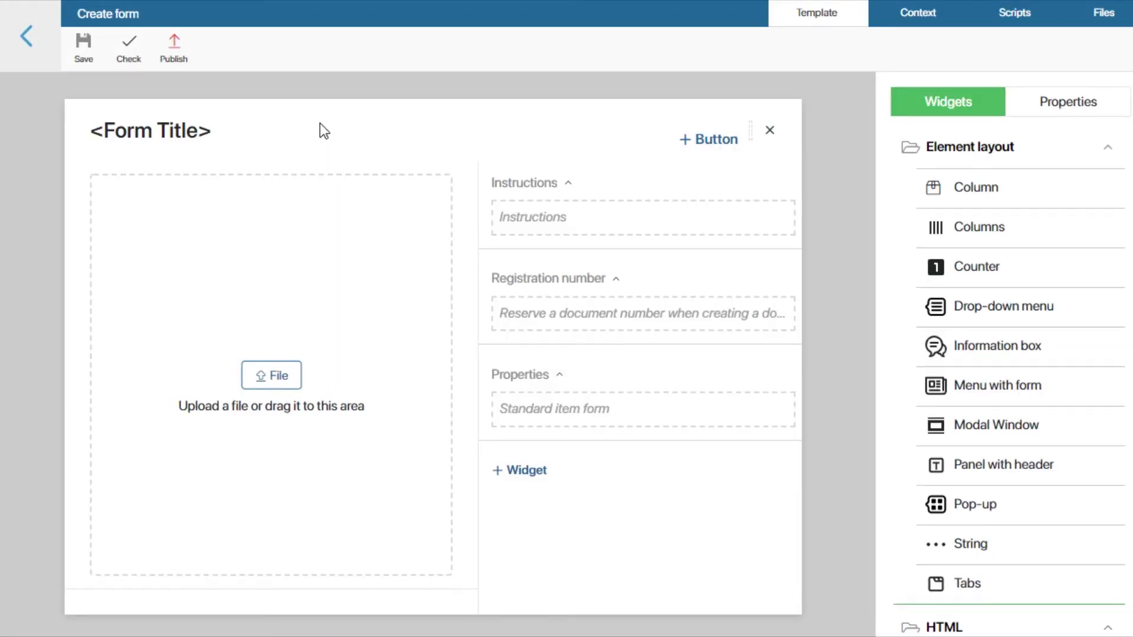
Remove the file upload widget and move the standard item form into the left column.
left_click(359, 226)
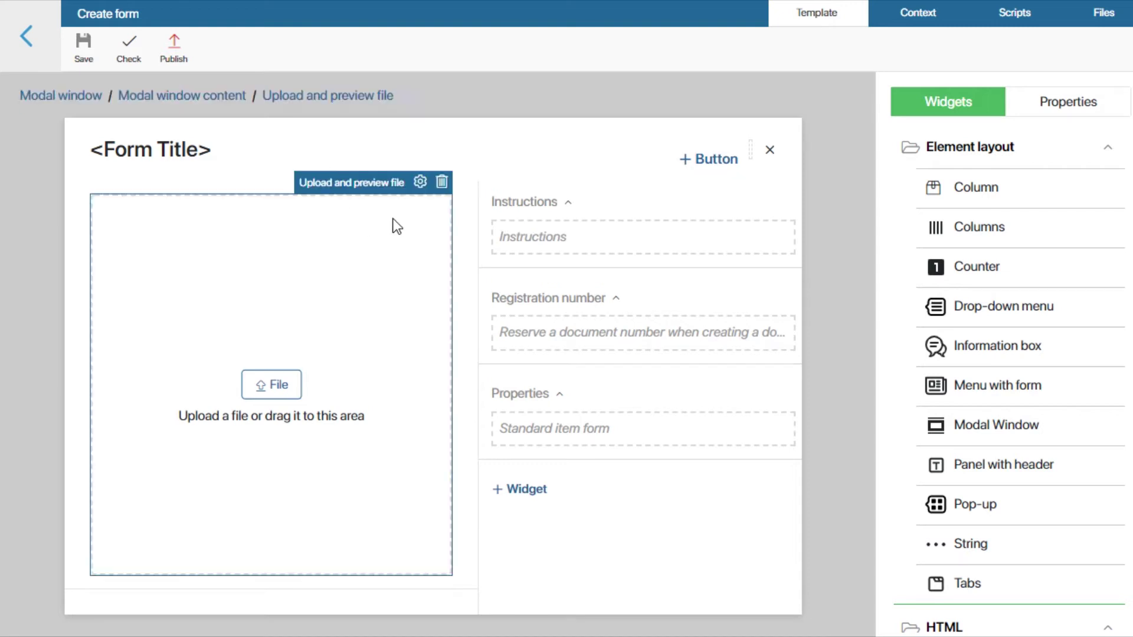
left_click(441, 182)
left_click(491, 187)
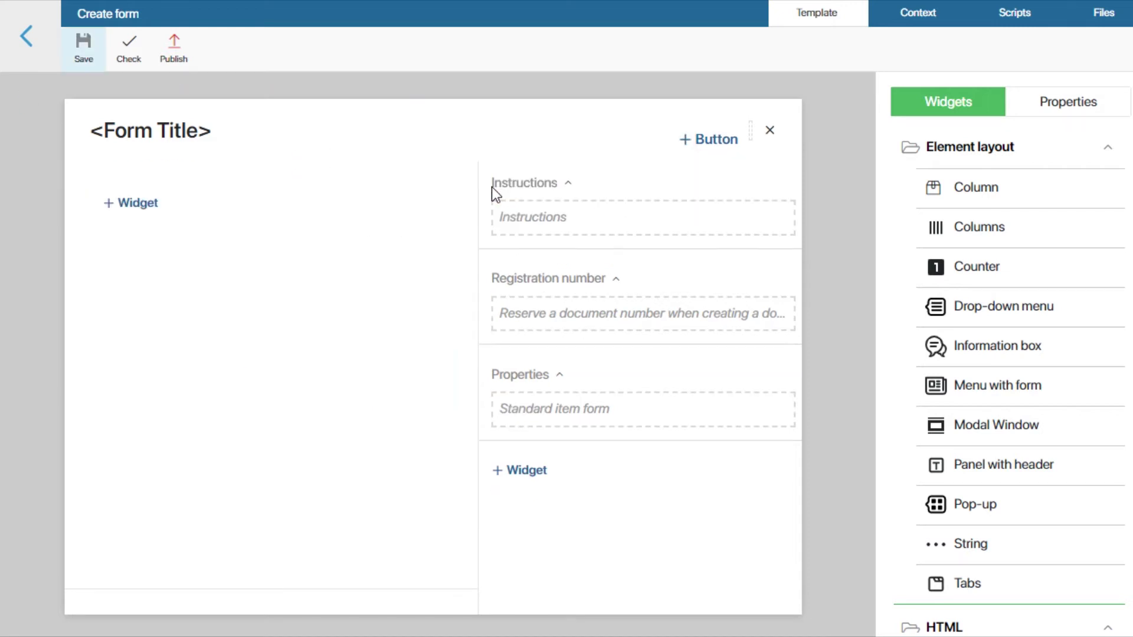
left_click(653, 411)
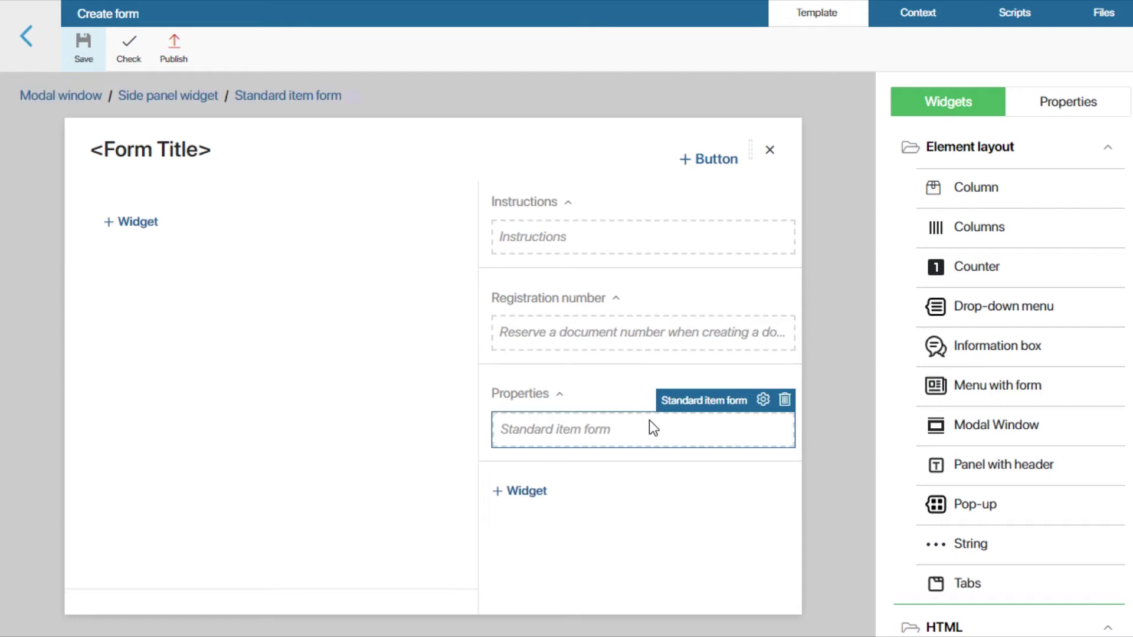
left_click_drag(650, 425, 315, 310)
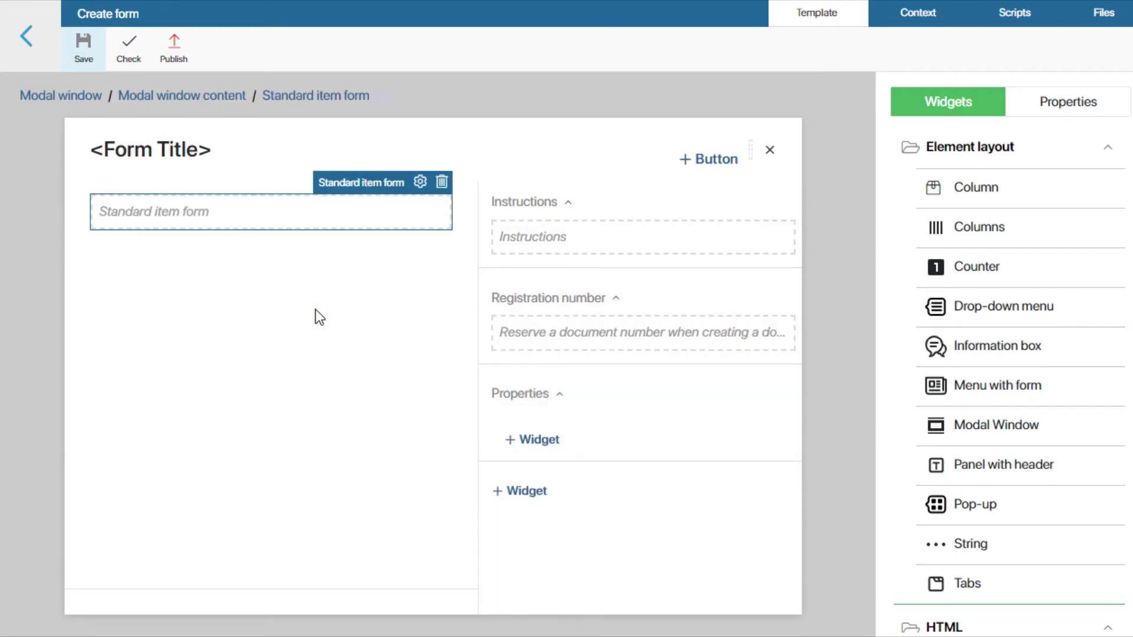
Delete the Properties side panel, then save and publish the create form.
left_click(618, 395)
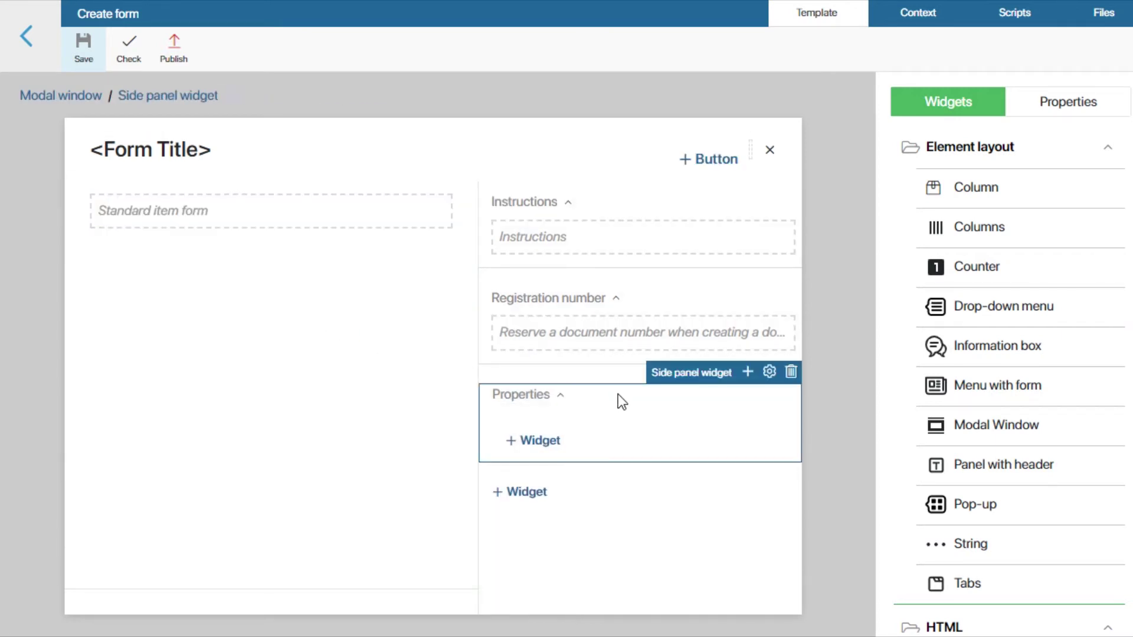
left_click(790, 377)
left_click(645, 382)
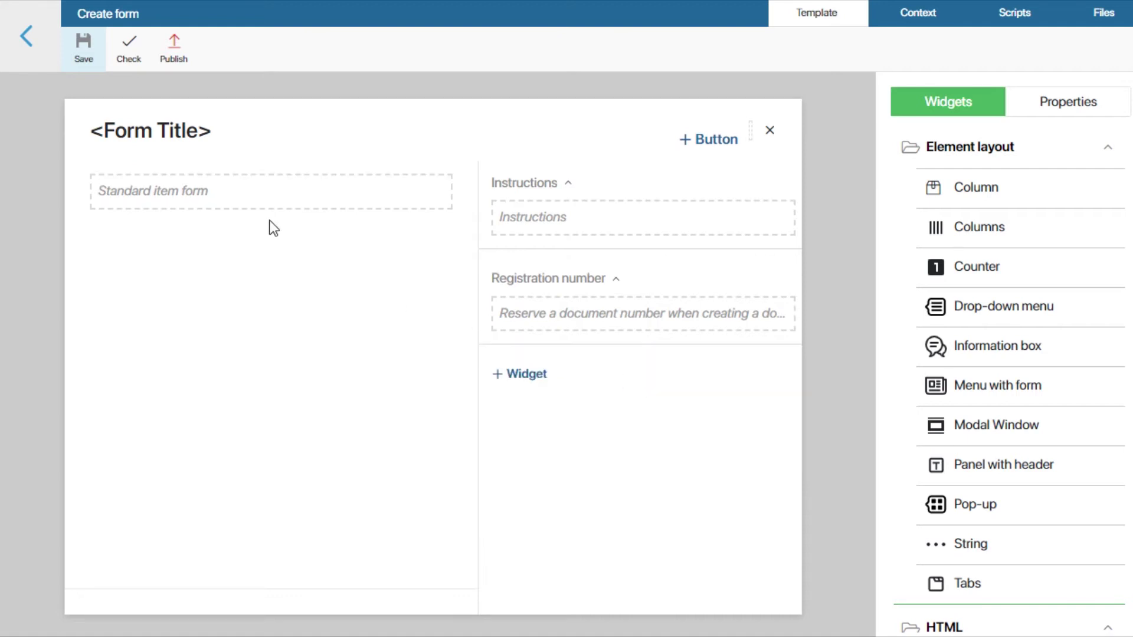
left_click(88, 47)
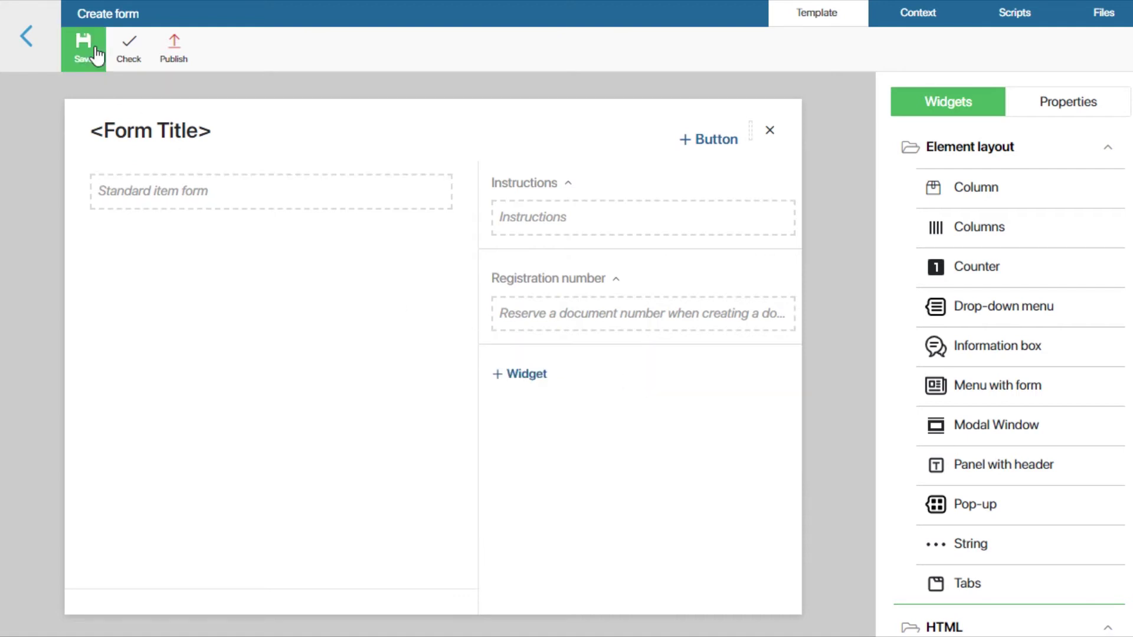
left_click(175, 54)
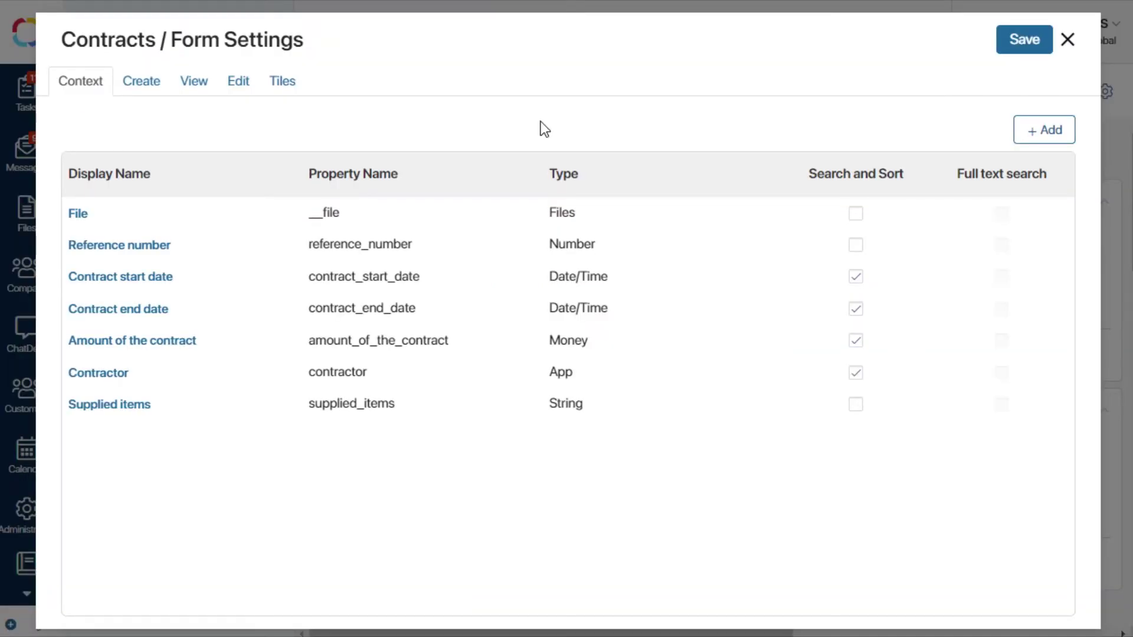
Add the File property to the create form, set to hide when empty, and save it.
left_click(130, 85)
left_click(244, 234)
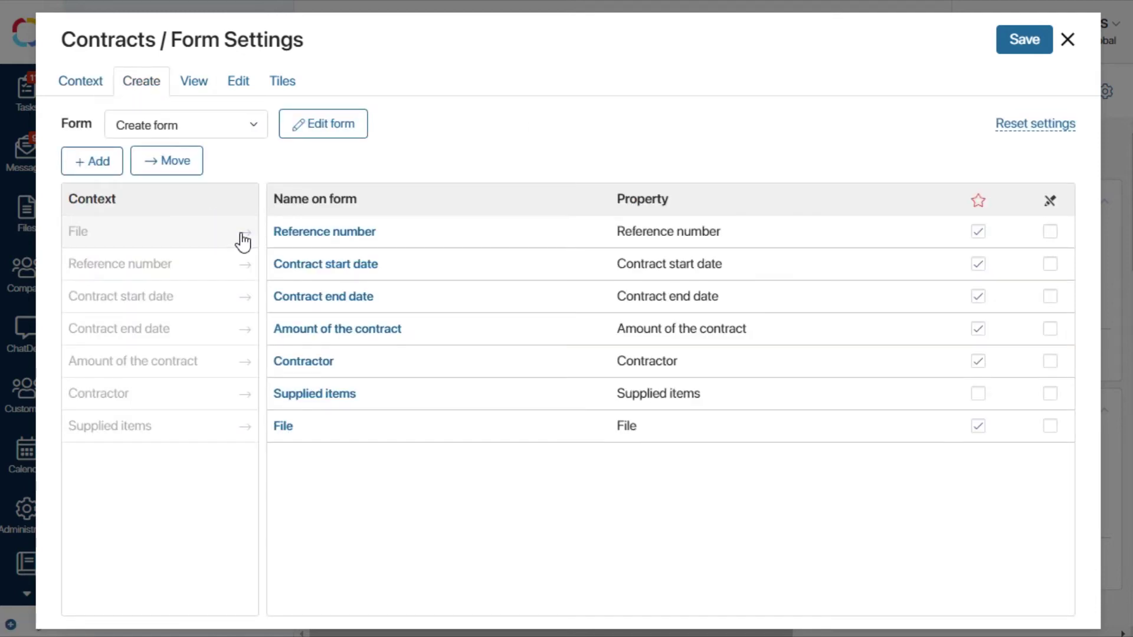
left_click(286, 425)
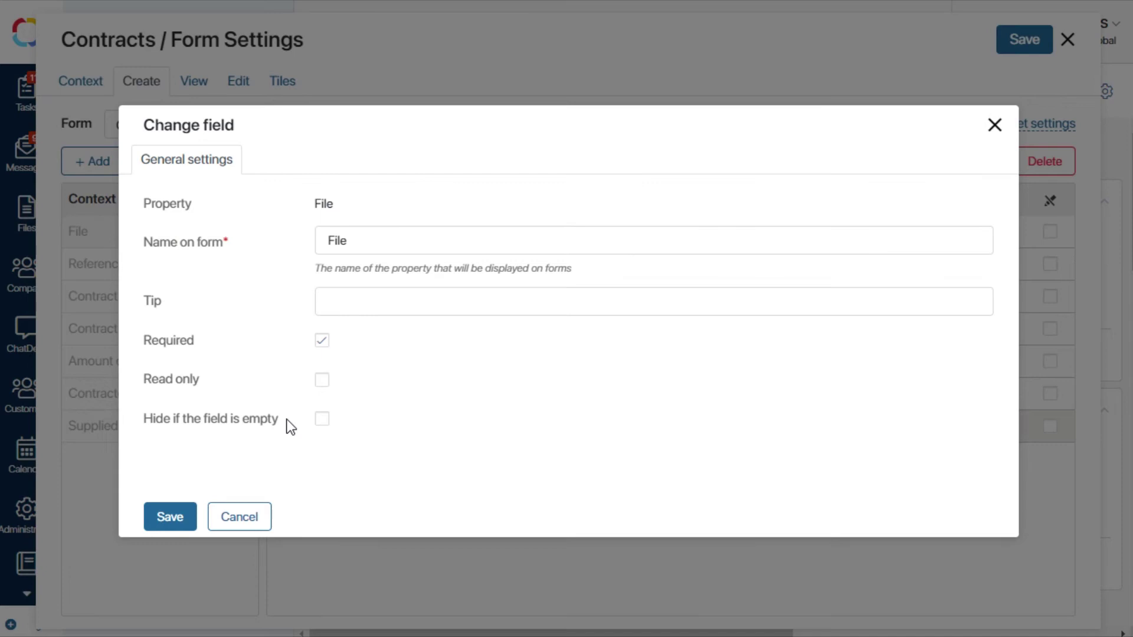
left_click(321, 420)
left_click(159, 524)
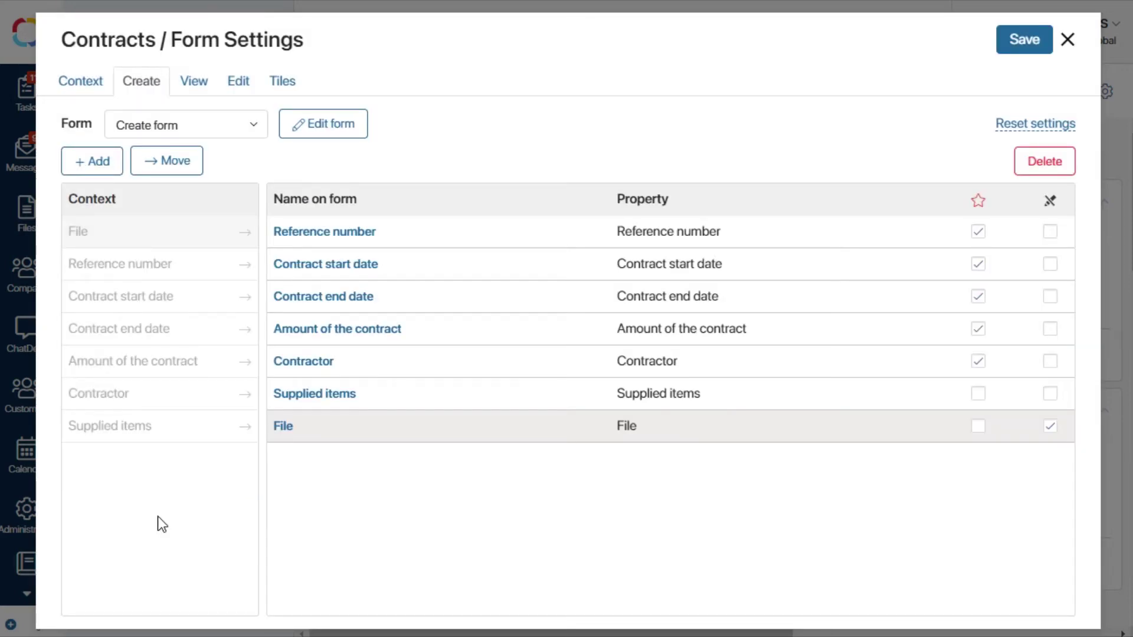
Save the form settings and open the Contract approval business process for editing.
left_click(1003, 41)
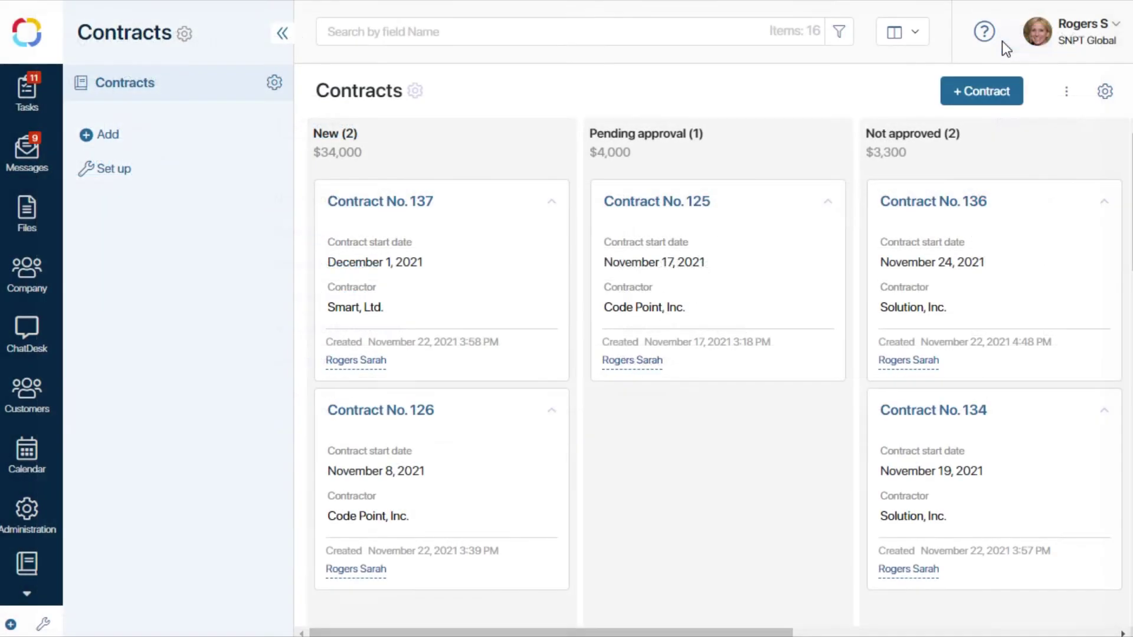
left_click(275, 83)
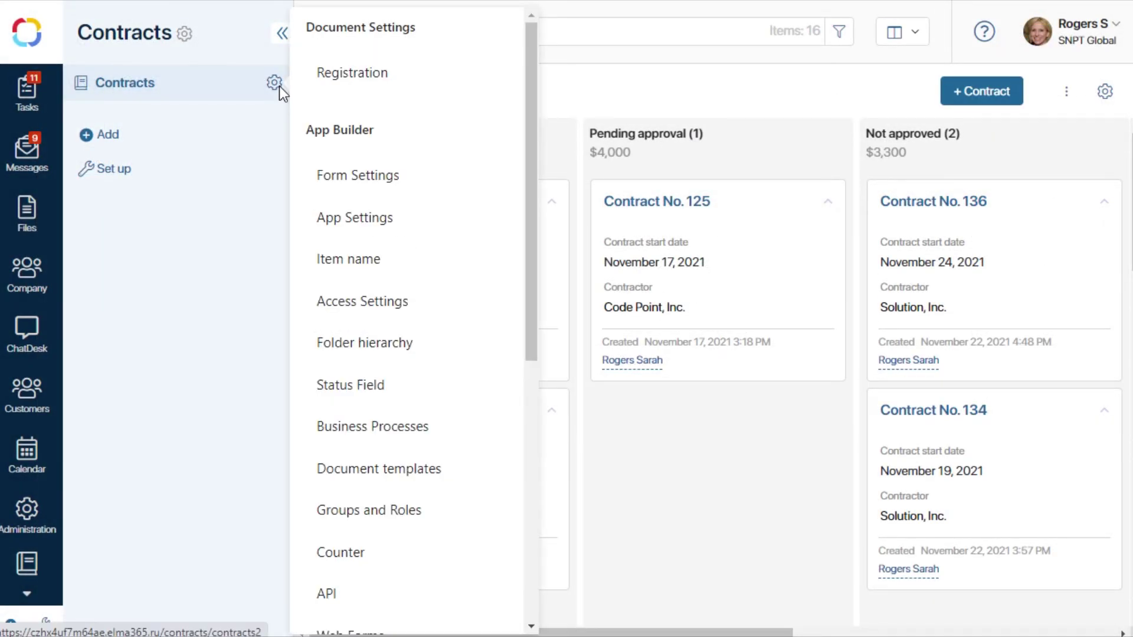
left_click(377, 434)
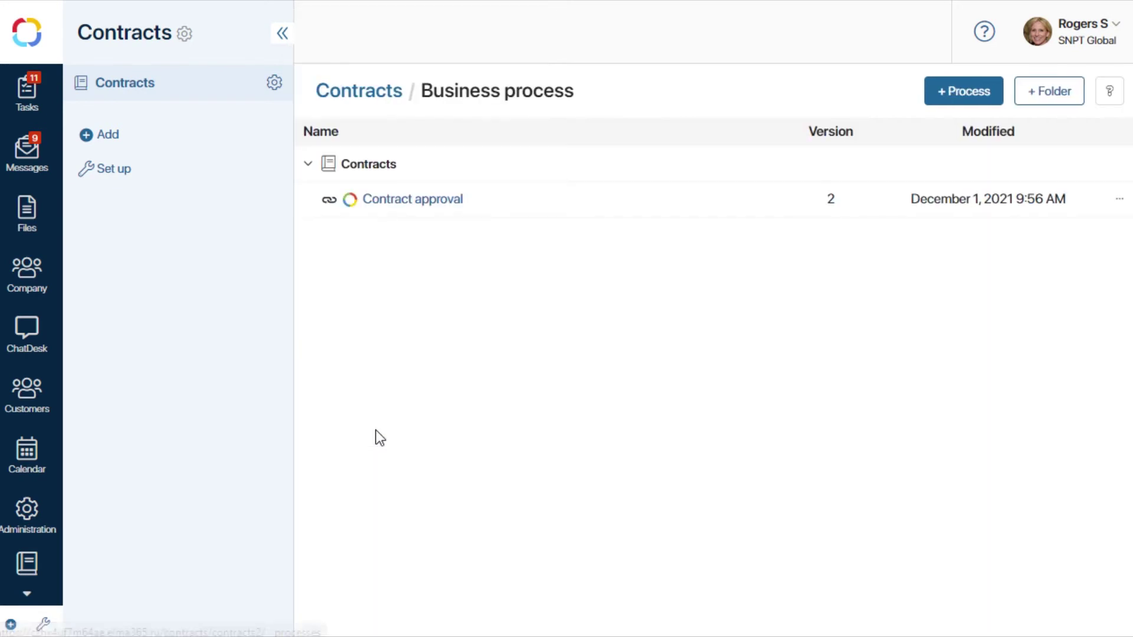
left_click(423, 203)
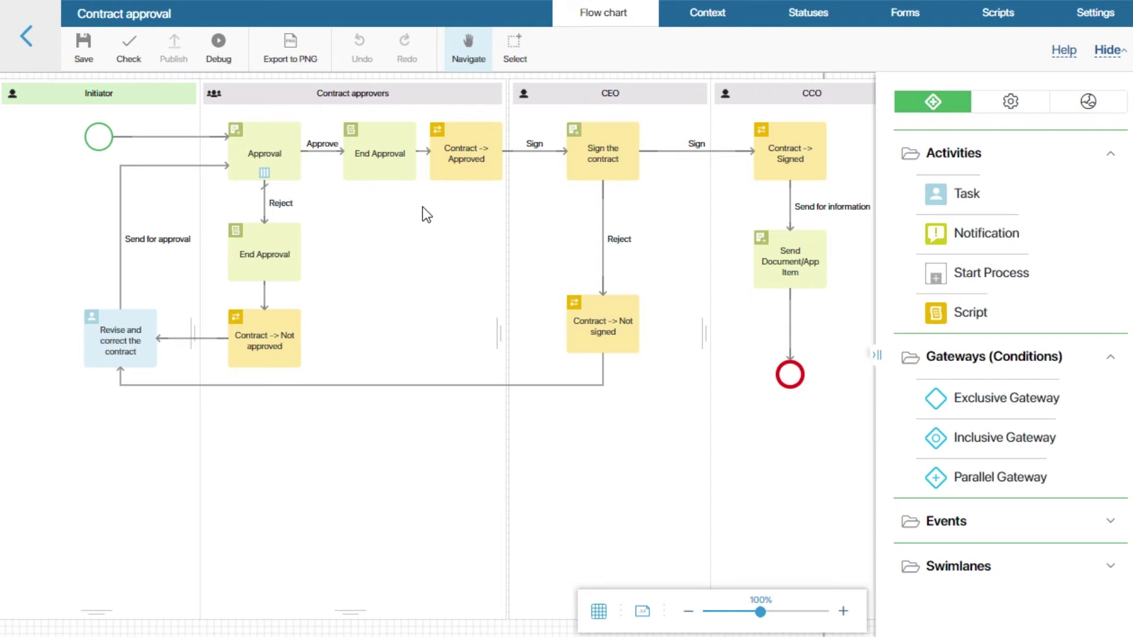
Add a Files context variable 'Generated document' and enable Search and Sort for it and Contract.
left_click(730, 20)
left_click(1086, 96)
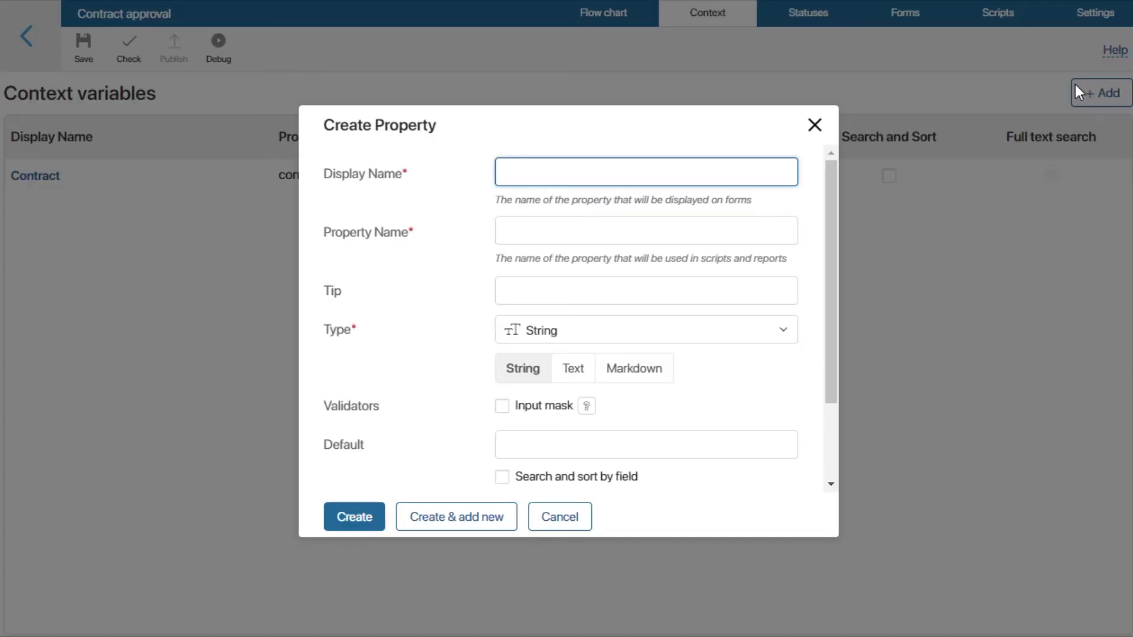
type("Generated document")
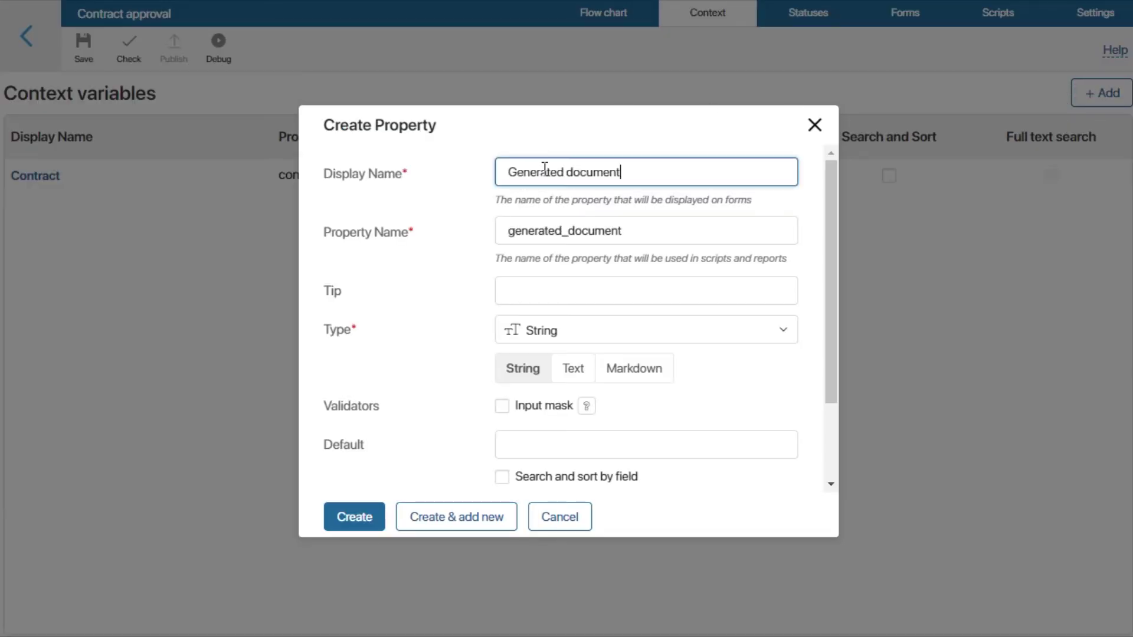
left_click(571, 331)
scroll(561, 397, "down", 5)
left_click(560, 472)
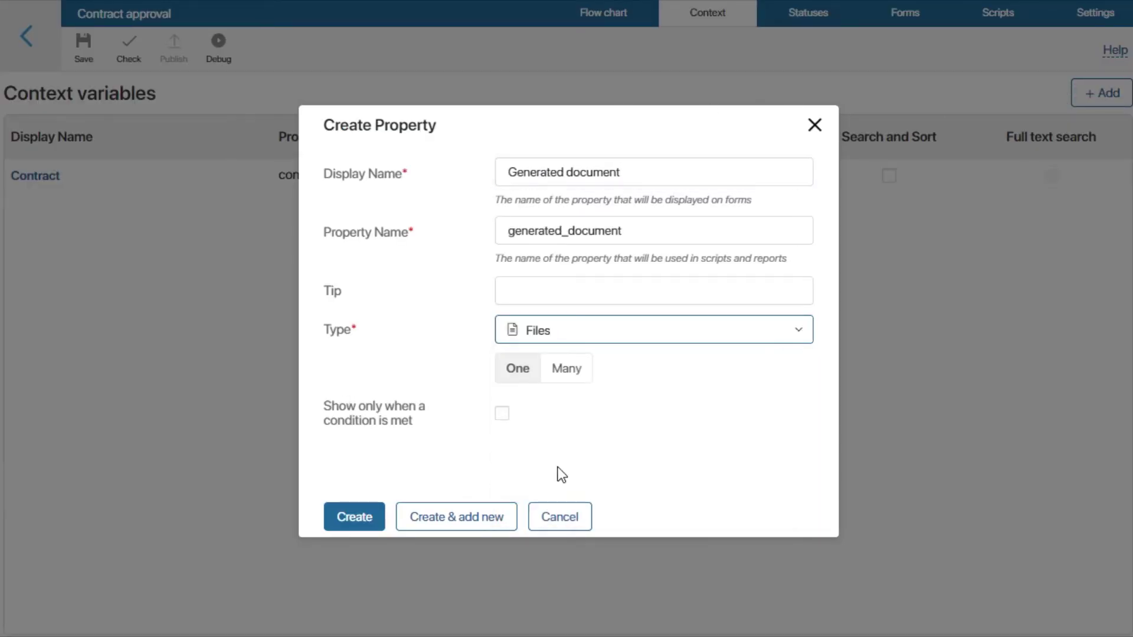
left_click(354, 519)
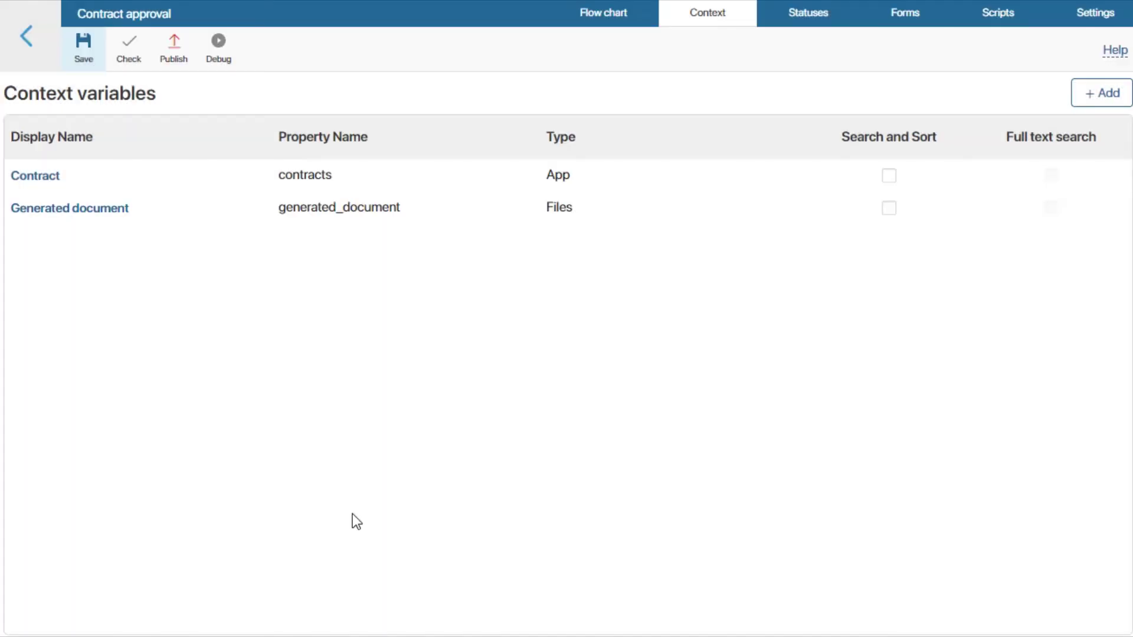
left_click(889, 176)
left_click(890, 210)
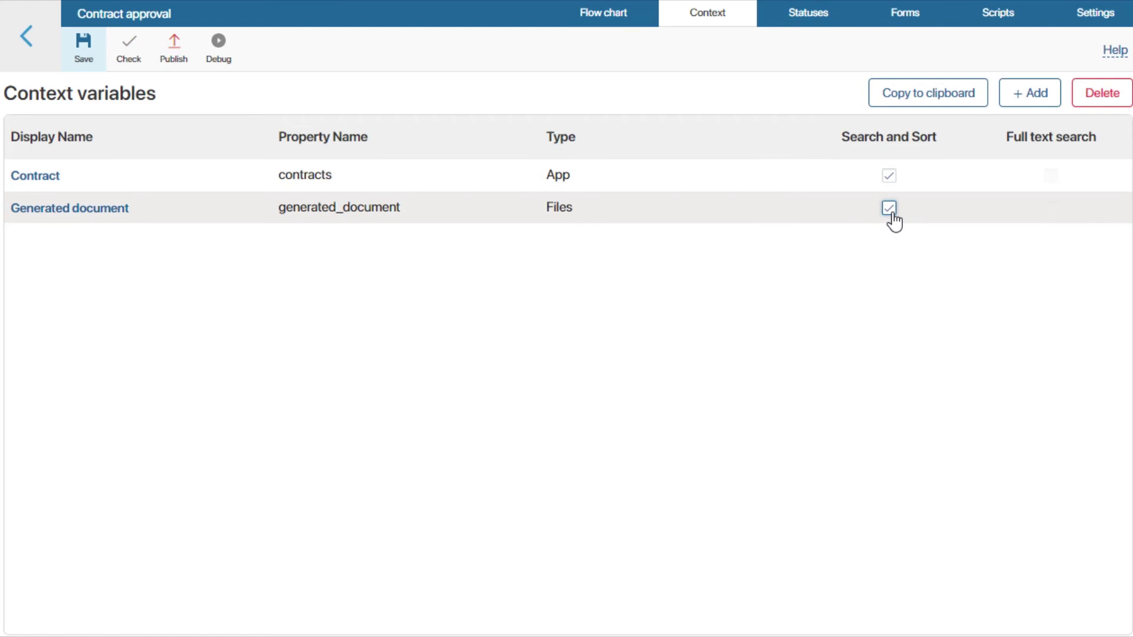
Make room in the flow chart and drop a Generate from Template step before Approval.
left_click(607, 15)
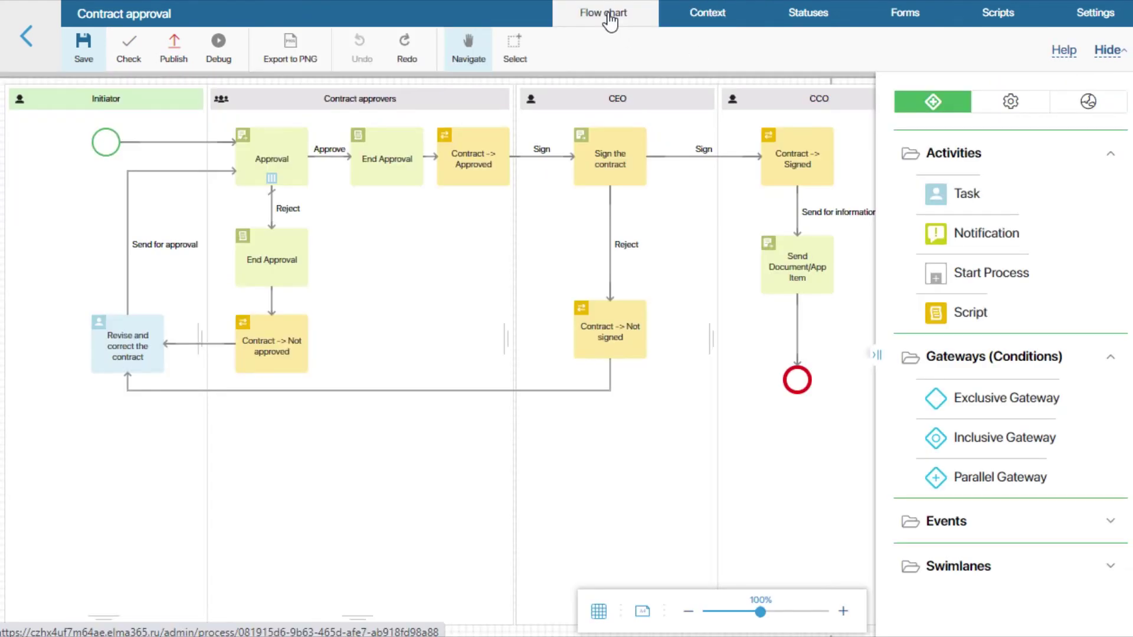
left_click_drag(106, 273, 427, 250)
left_click_drag(471, 152, 257, 155)
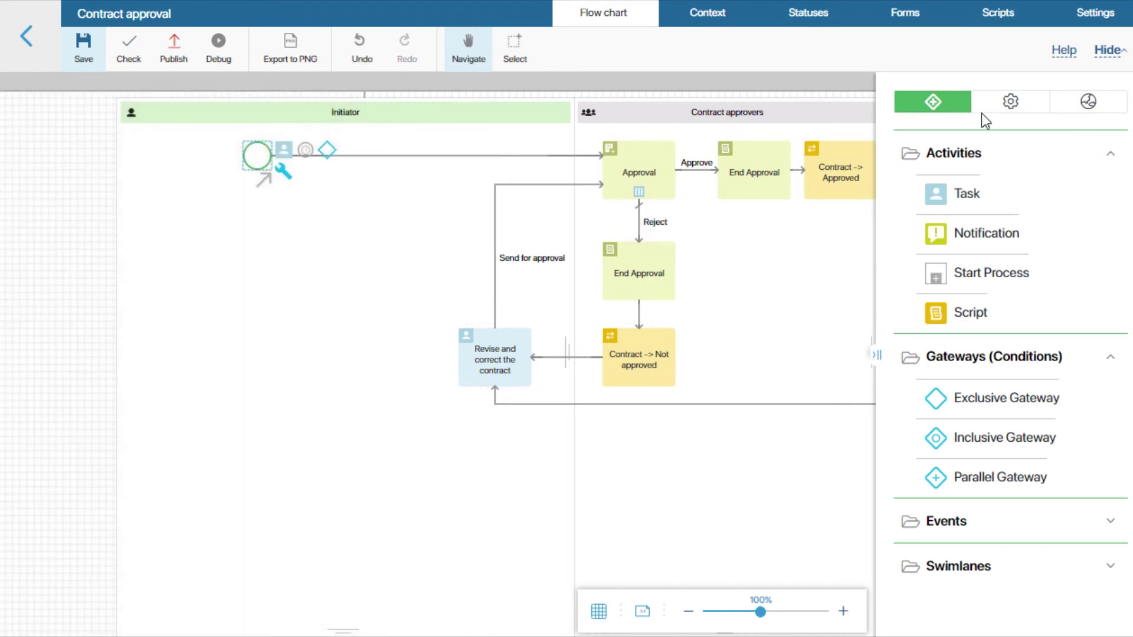
left_click(997, 104)
left_click_drag(979, 524, 603, 171)
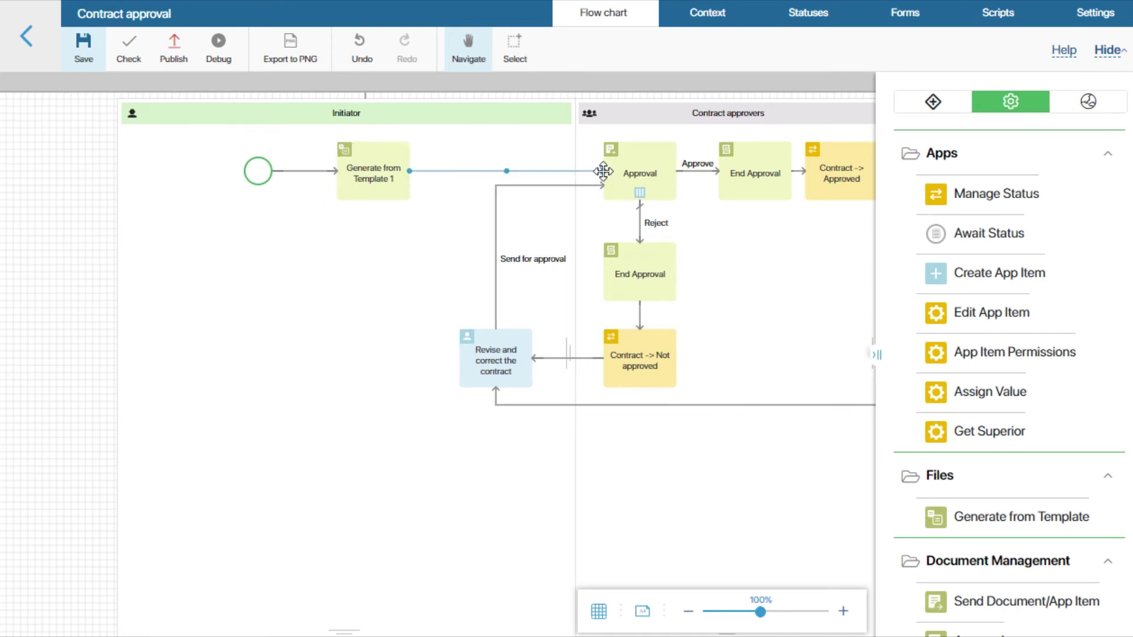
Set the Generate from Template step to use Contract template and output to Generated document.
double_click(373, 167)
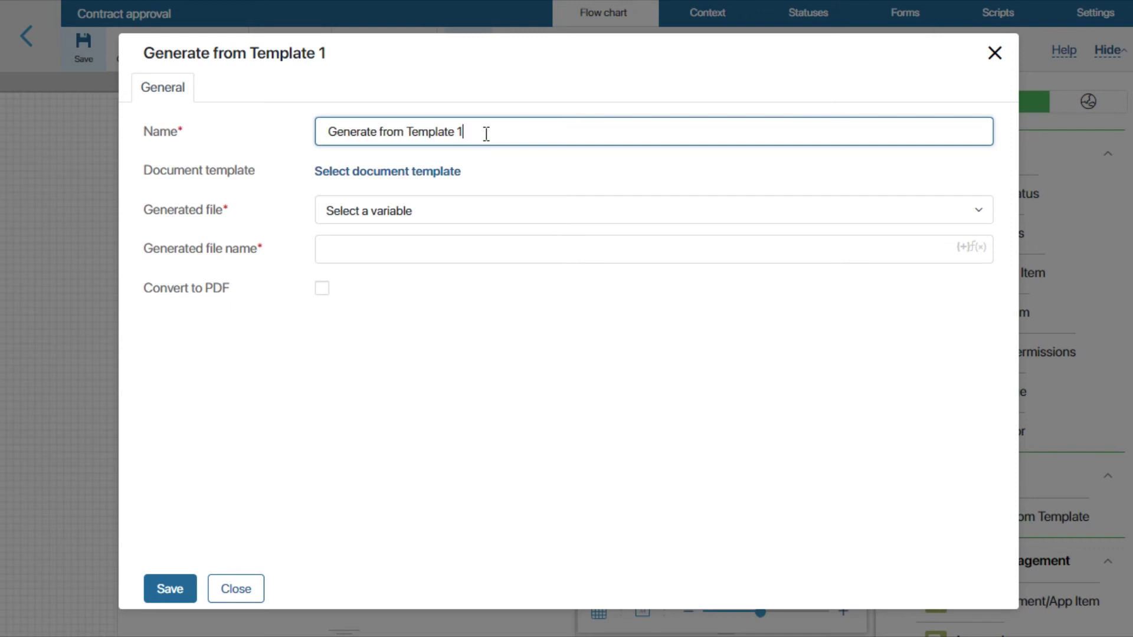
left_click(437, 172)
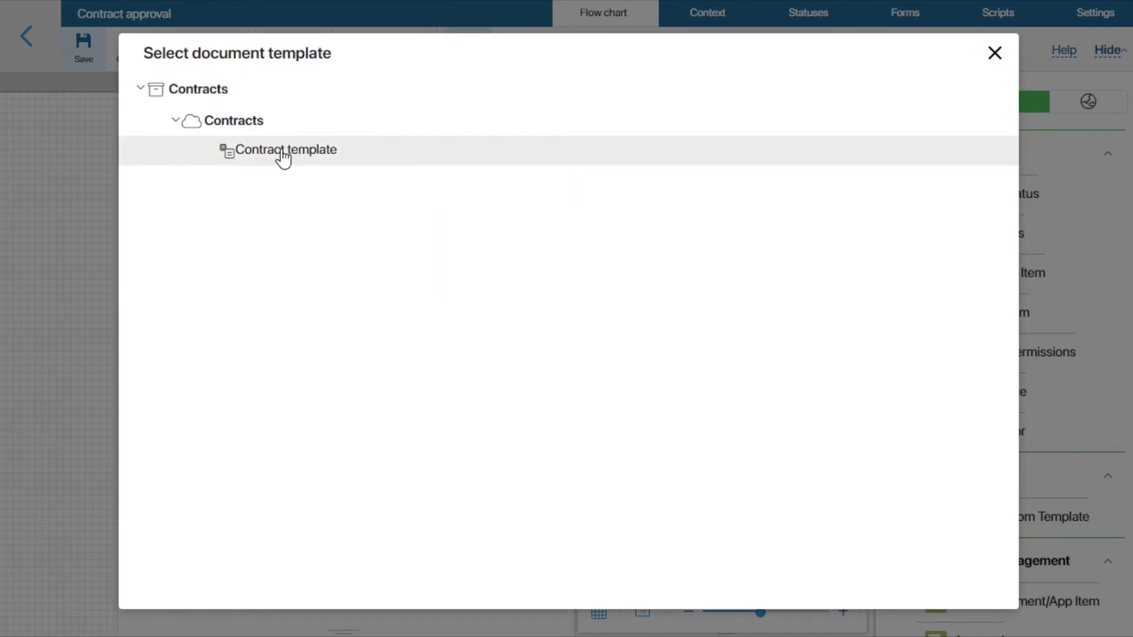
left_click(284, 155)
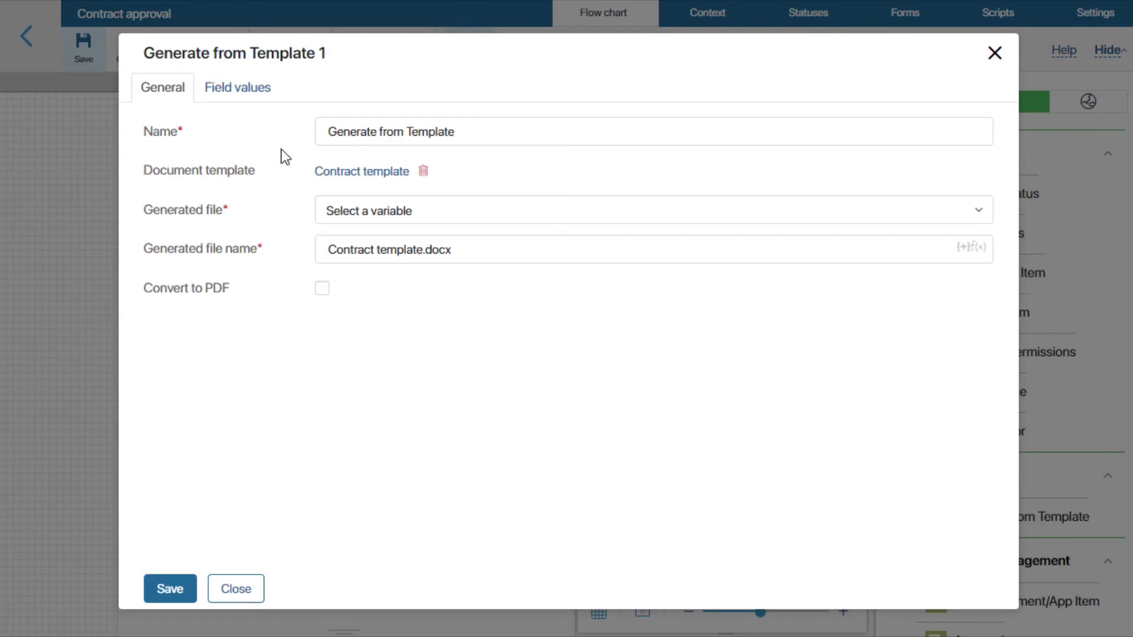
left_click(464, 212)
left_click(441, 278)
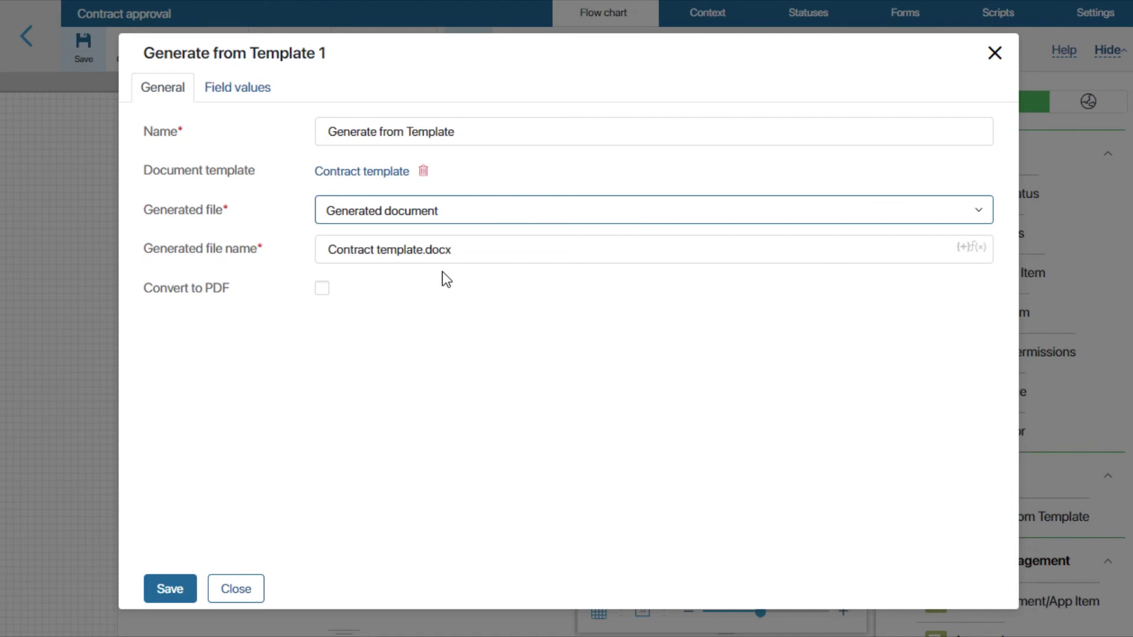
Name the output file 'Contract No.{$contracts.reference_number}.docx' by inserting the contract's reference number.
left_click_drag(424, 249, 380, 241)
type("No.")
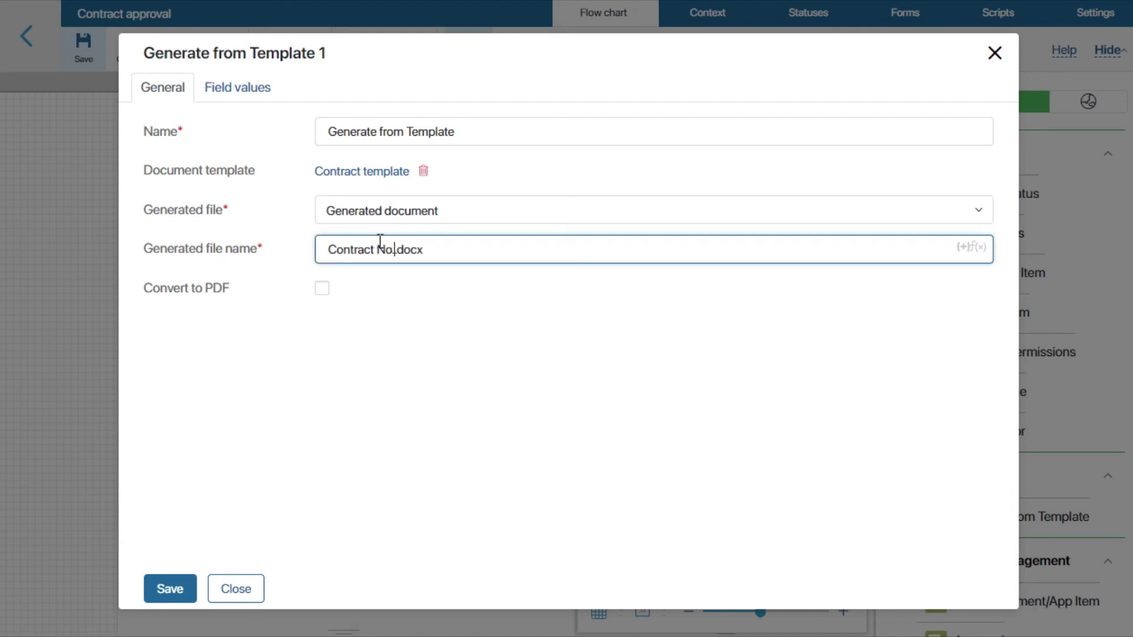
left_click(961, 248)
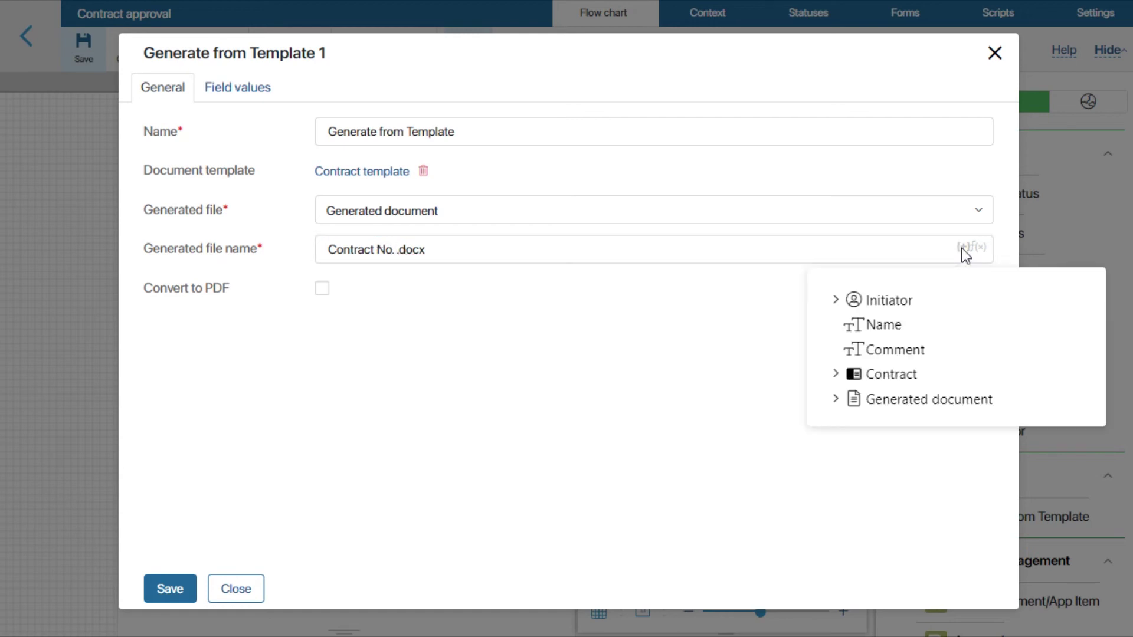
left_click(835, 374)
left_click(903, 423)
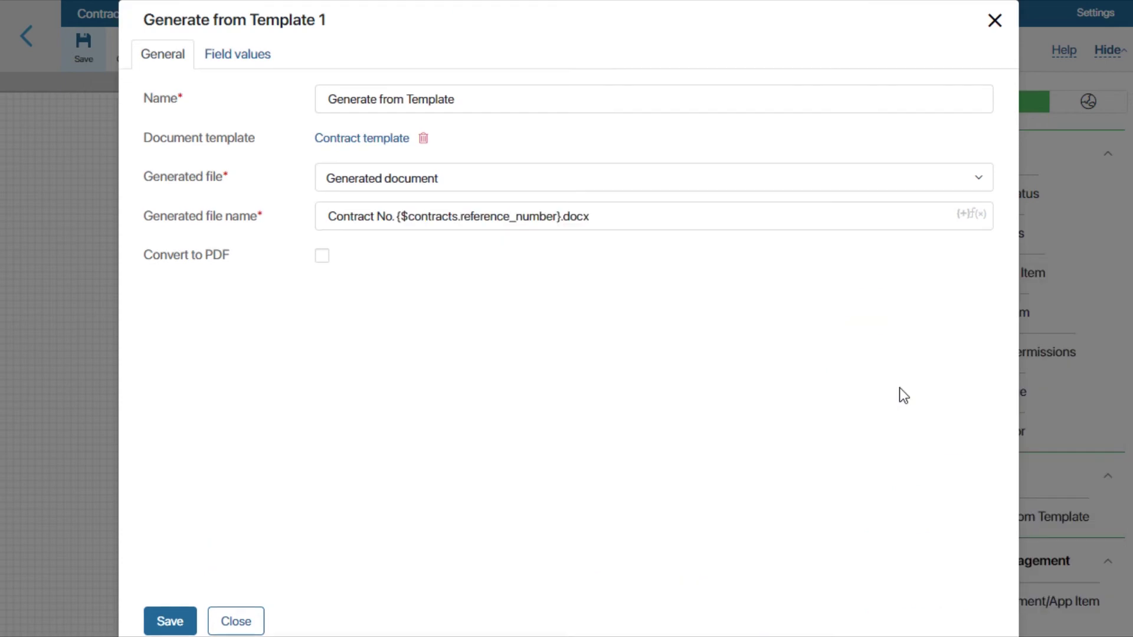
Map amount_of_the_contract, contract_end_date and contract_reference_number to their matching Contract fields.
left_click(257, 56)
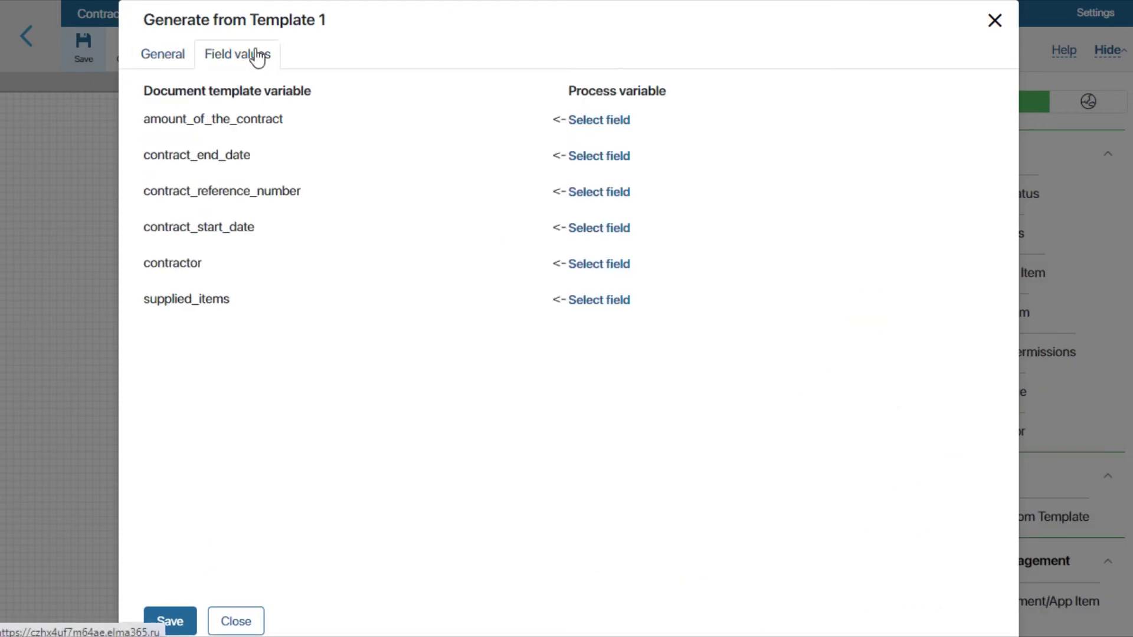
left_click(602, 121)
mouse_move(607, 160)
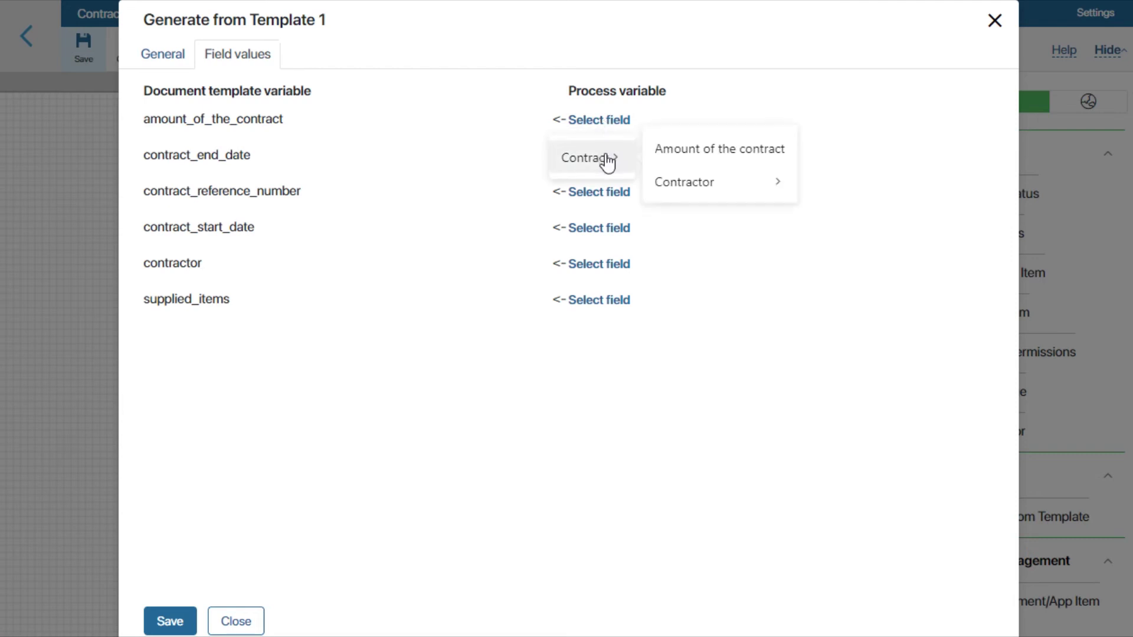
left_click(683, 149)
left_click(599, 157)
mouse_move(600, 197)
left_click(697, 137)
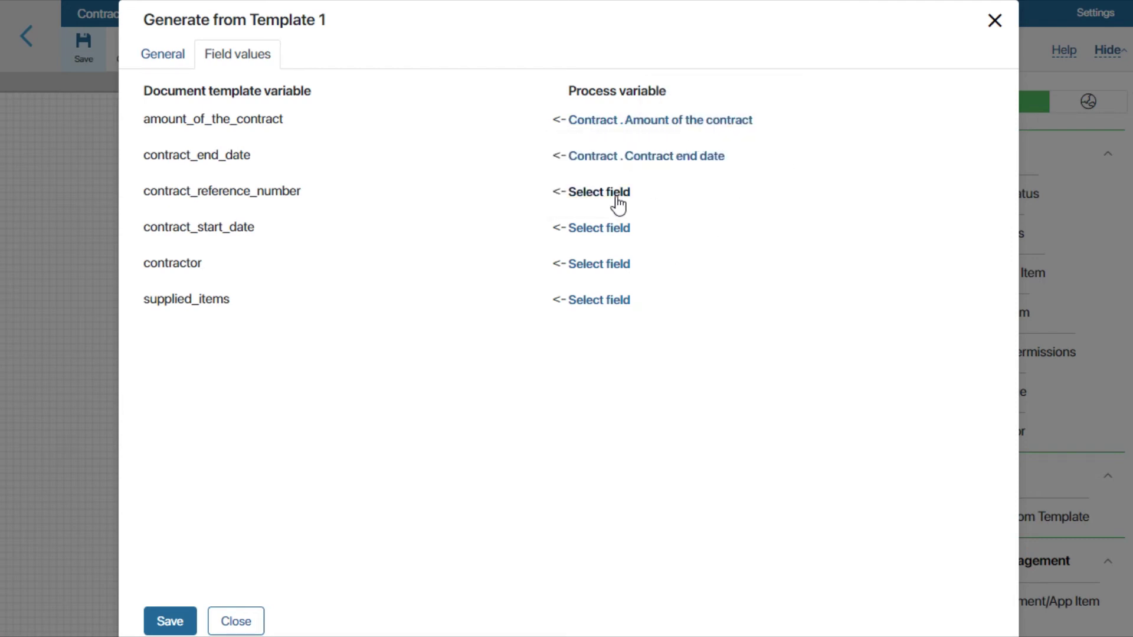
left_click(610, 193)
mouse_move(608, 223)
left_click(679, 204)
Map contract_start_date, contractor and supplied_items to Contract fields and save the step.
left_click(602, 227)
mouse_move(612, 257)
left_click(711, 174)
left_click(622, 266)
mouse_move(594, 301)
left_click(678, 329)
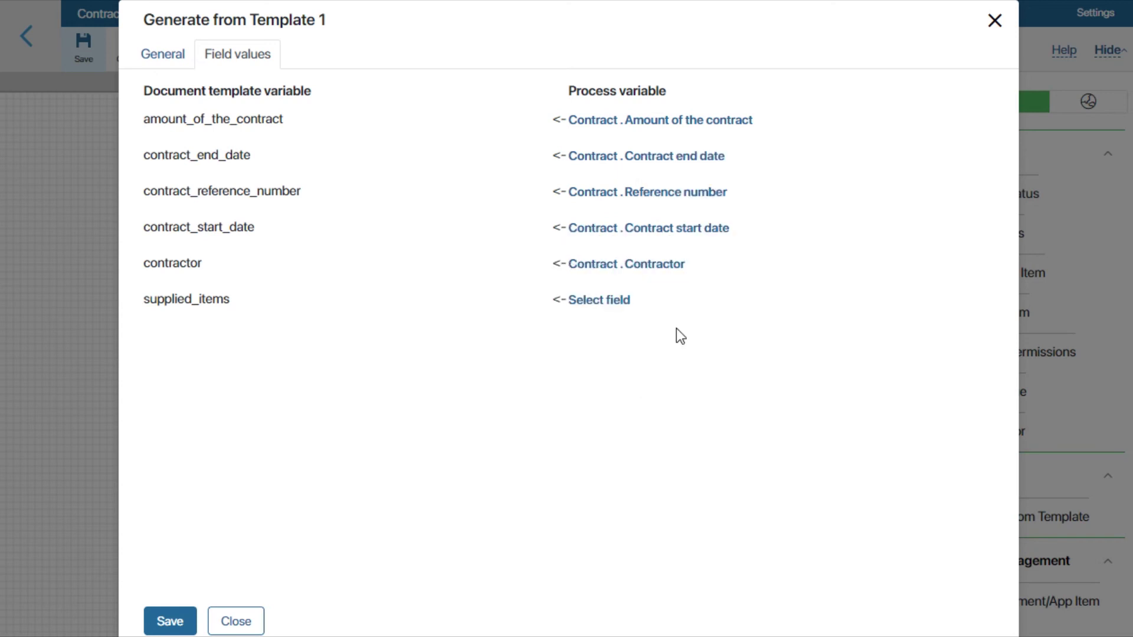
left_click(612, 301)
mouse_move(612, 403)
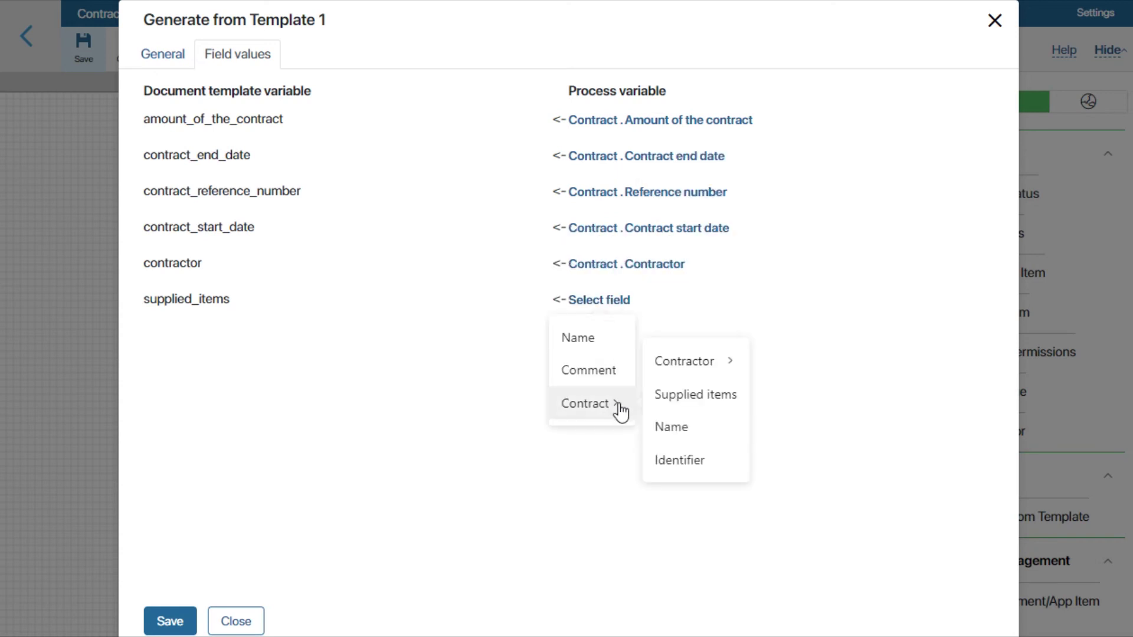
left_click(686, 395)
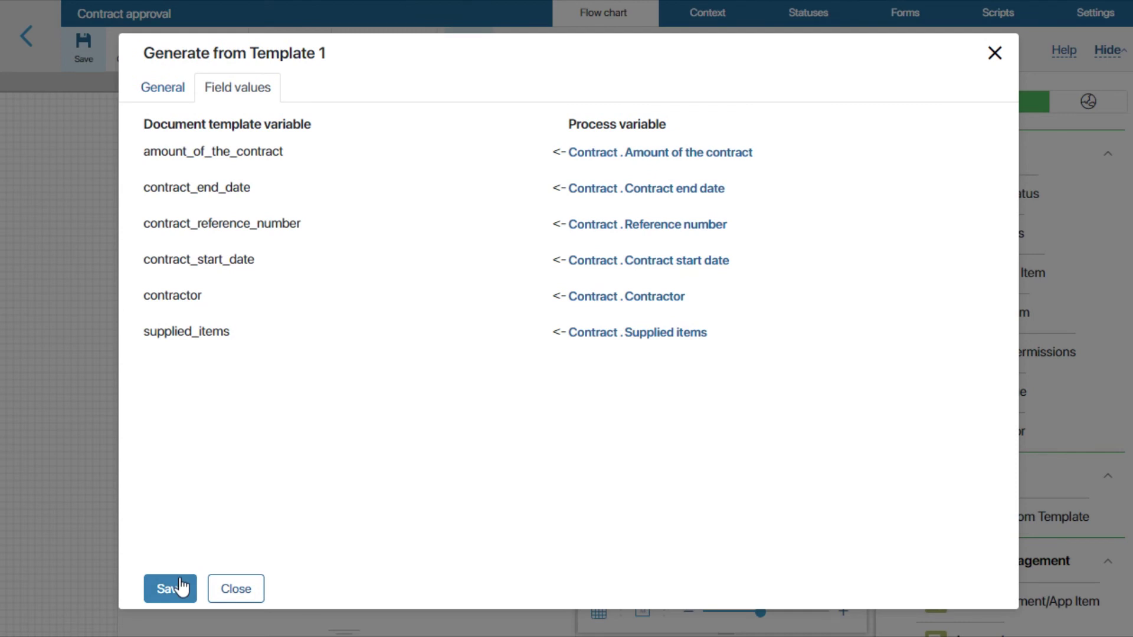
left_click(179, 588)
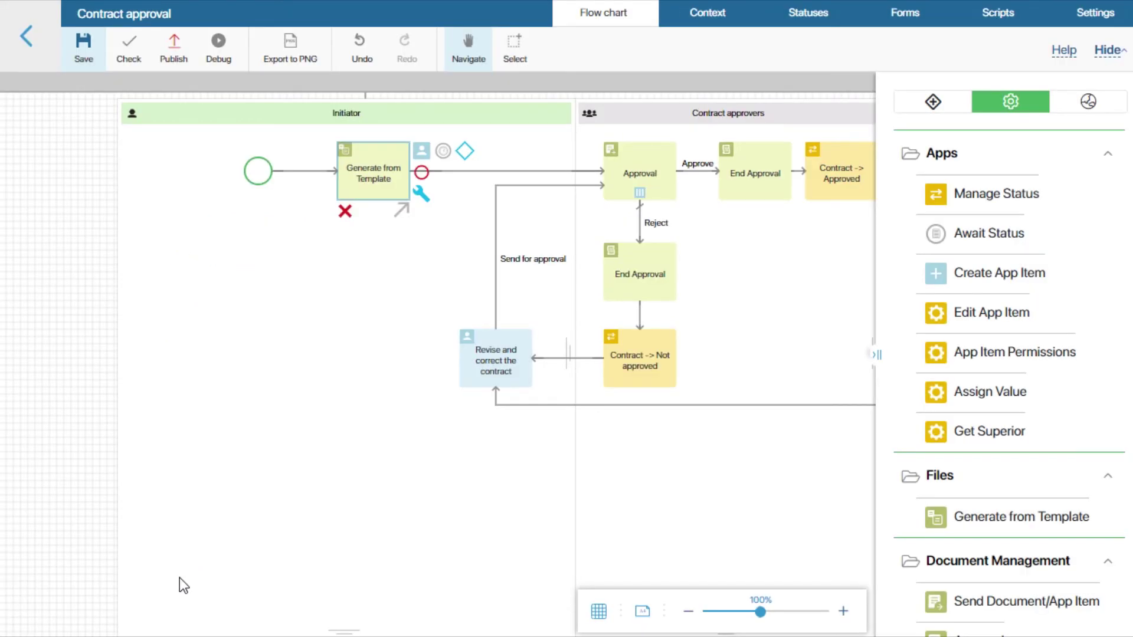
Undo the last change, then drop an Edit App Item step after Generate from Template and select it.
key("ctrl+z")
left_click_drag(921, 309, 479, 172)
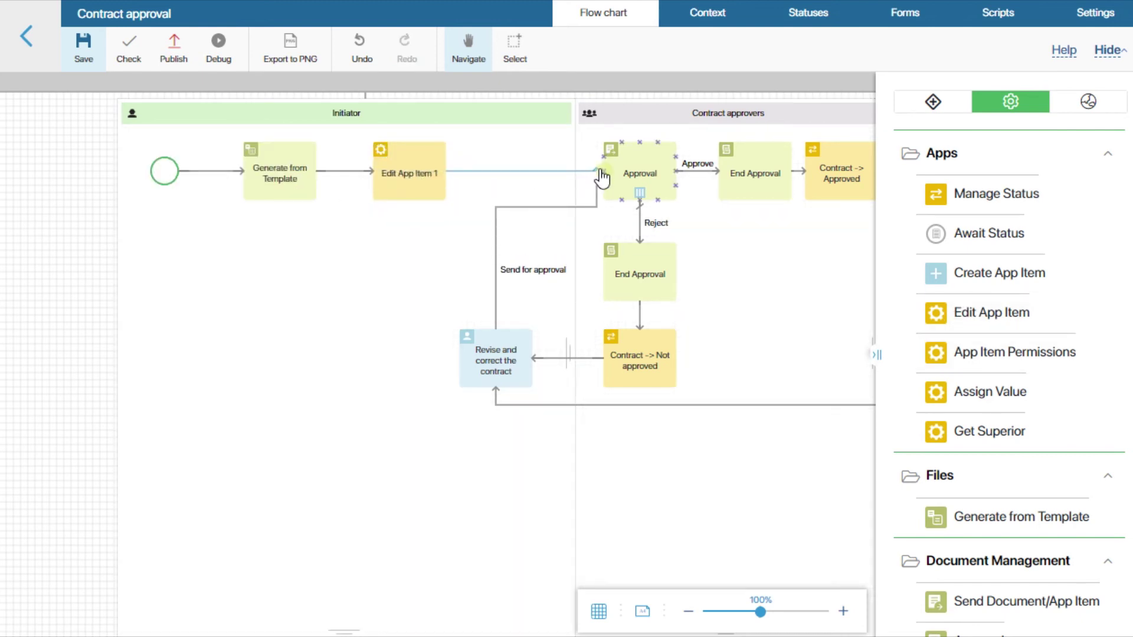
left_click(411, 175)
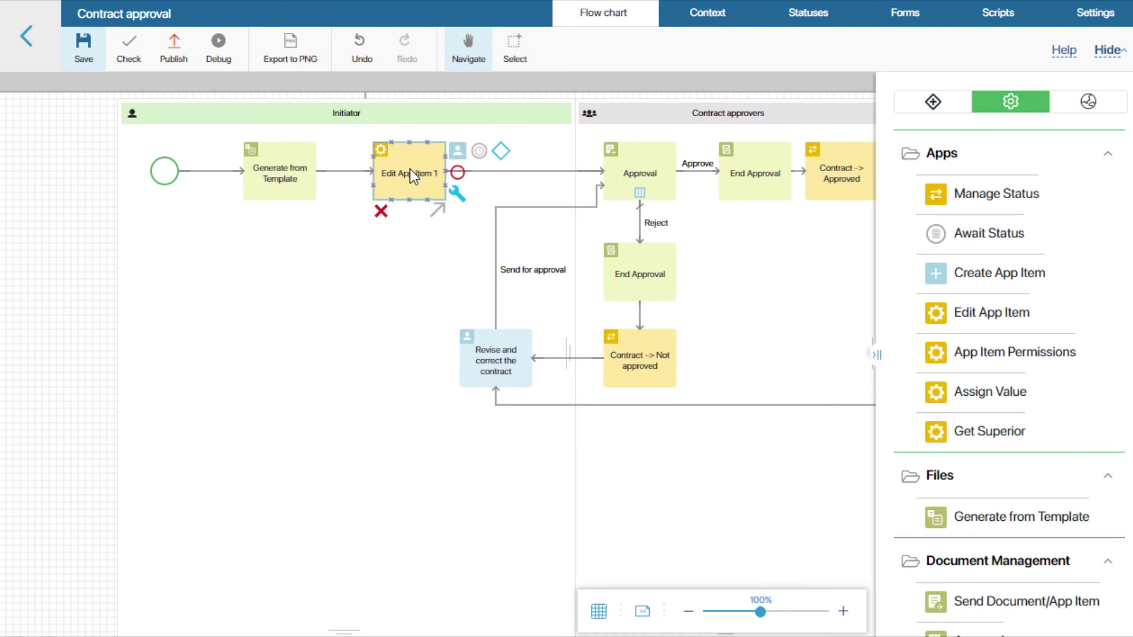
Rename the step to 'Edit App Item', point it at the Contract variable, and show its field values.
double_click(410, 168)
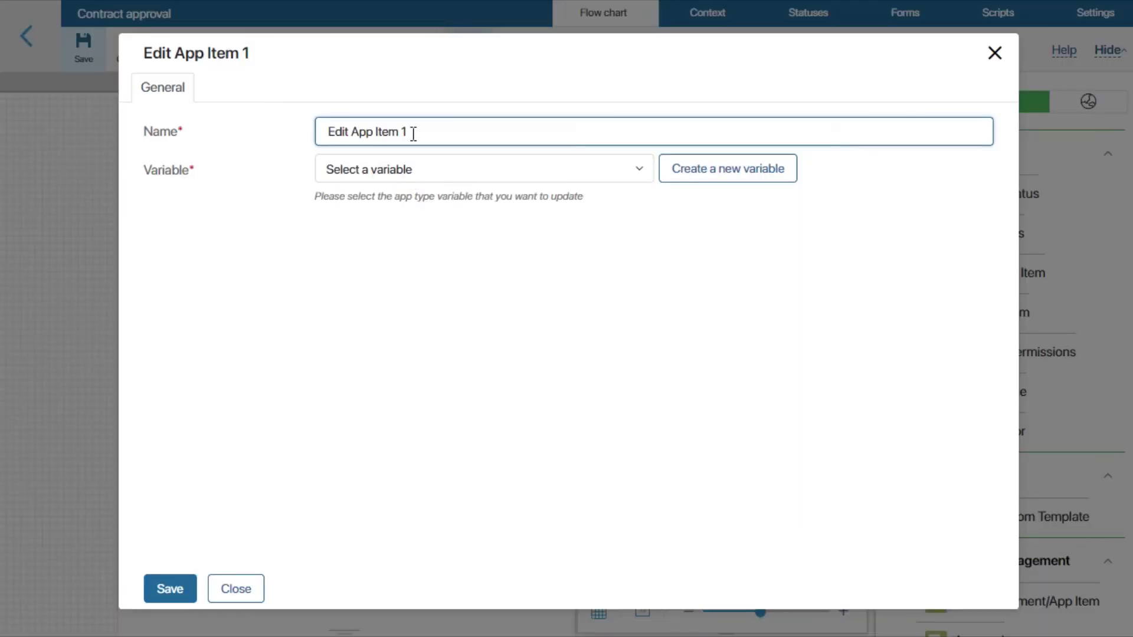
key("BackSpace")
key("BackSpace")
left_click(413, 168)
left_click(391, 235)
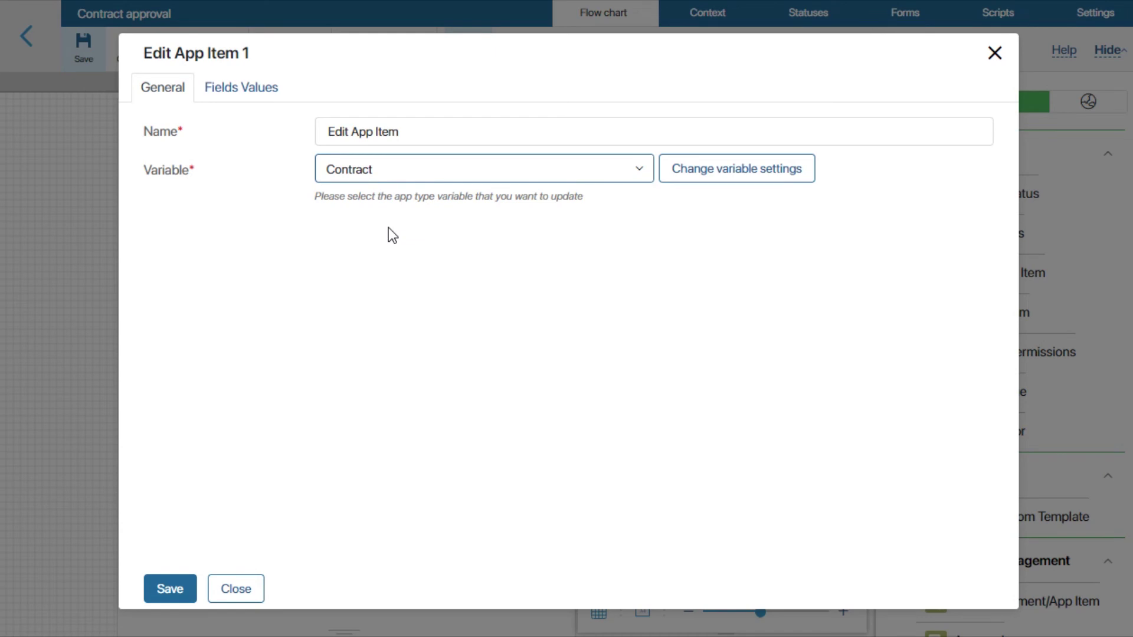
left_click(257, 93)
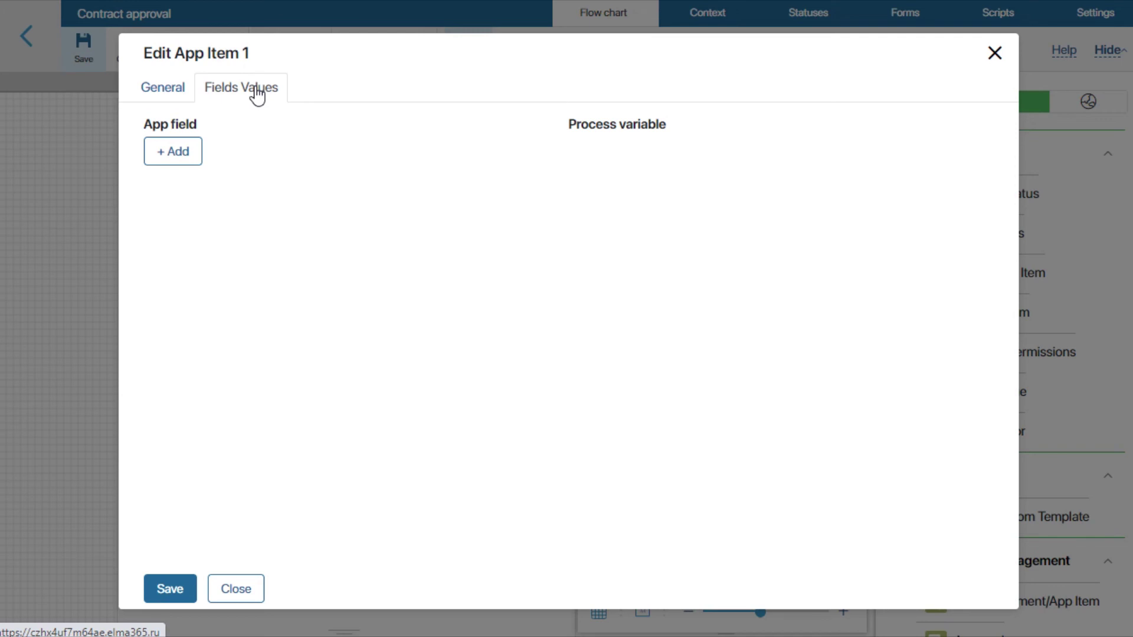
Map the contract's File field to the Generated document variable and save the step settings.
left_click(175, 155)
left_click(175, 155)
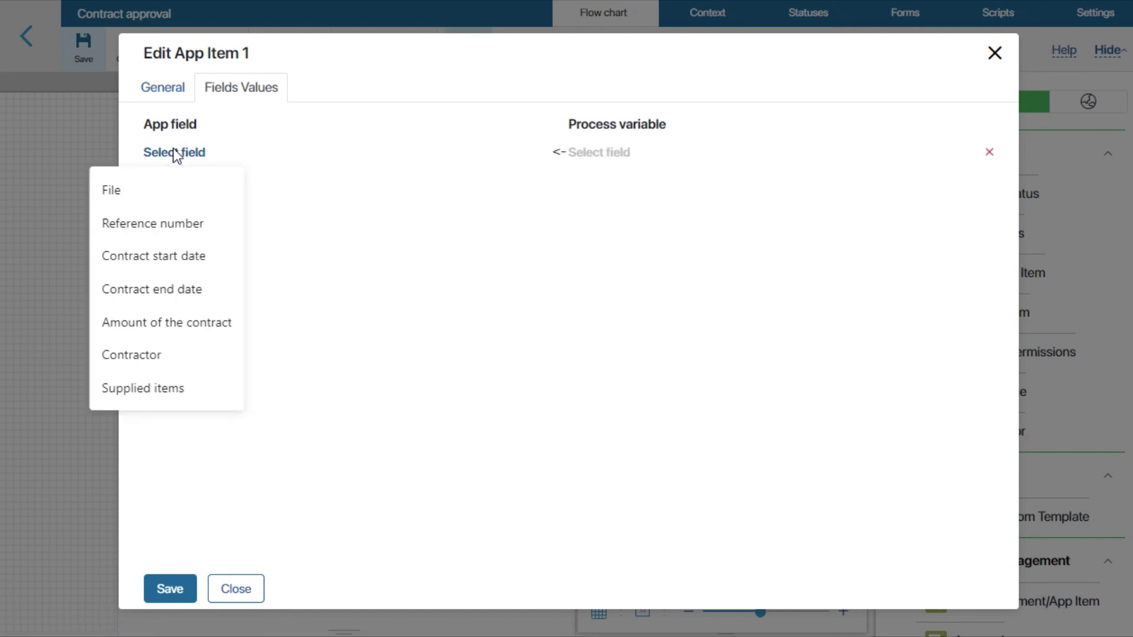
left_click(165, 188)
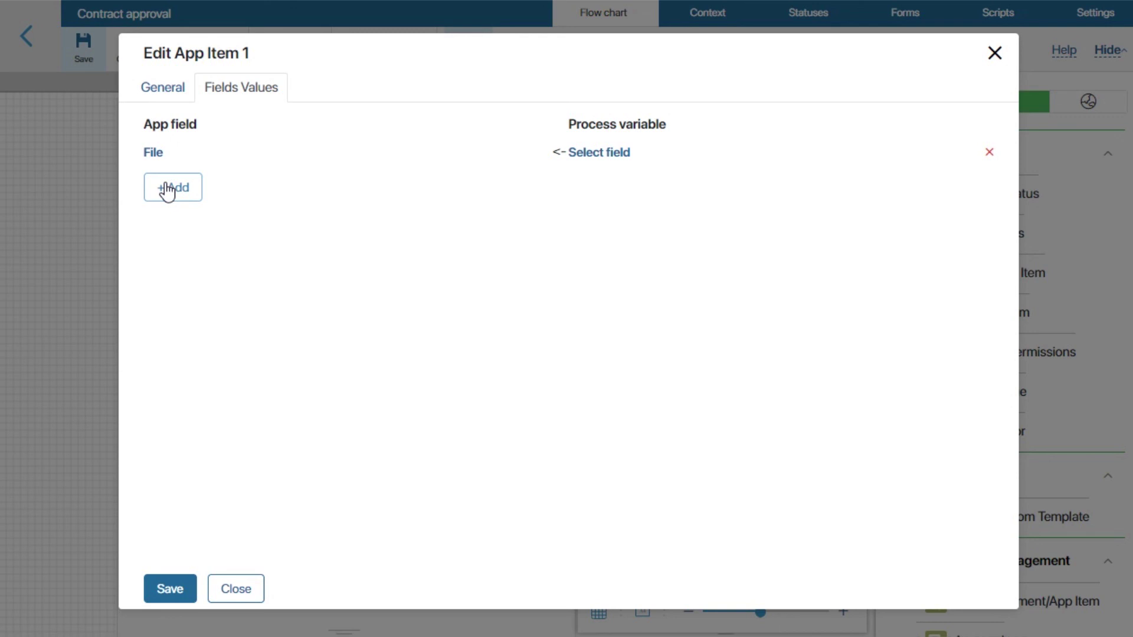
left_click(588, 155)
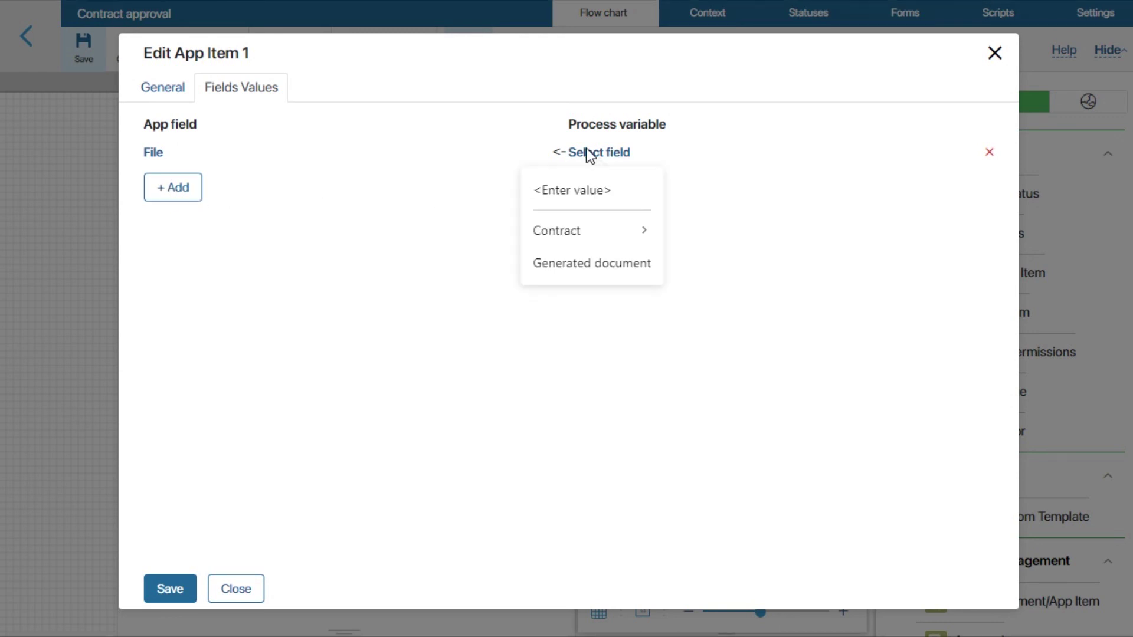
left_click(598, 263)
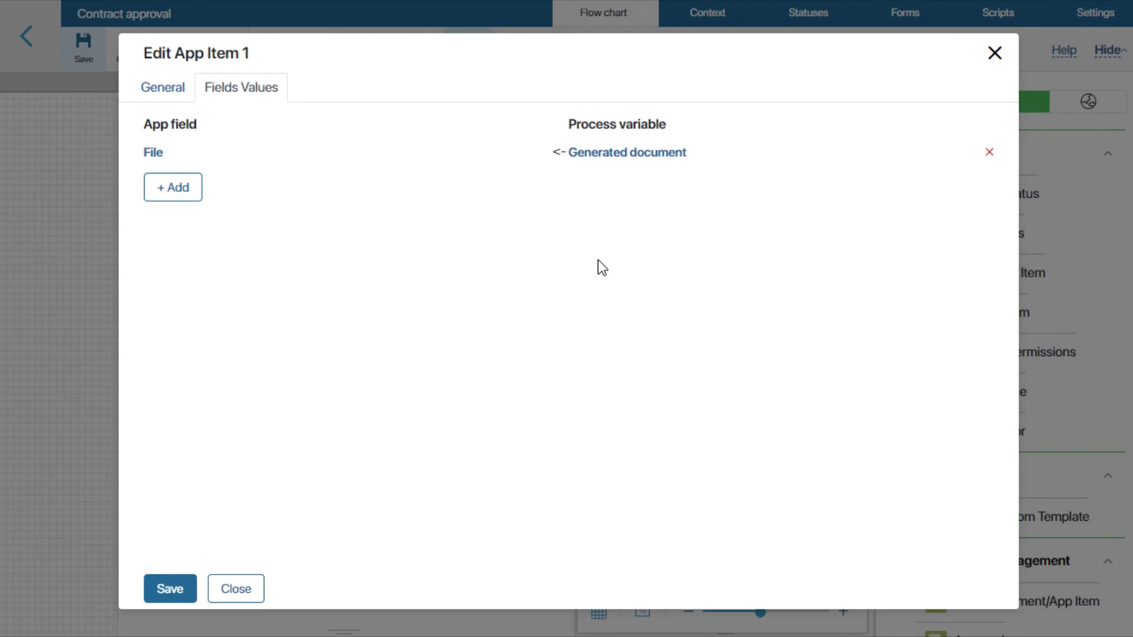
left_click(185, 590)
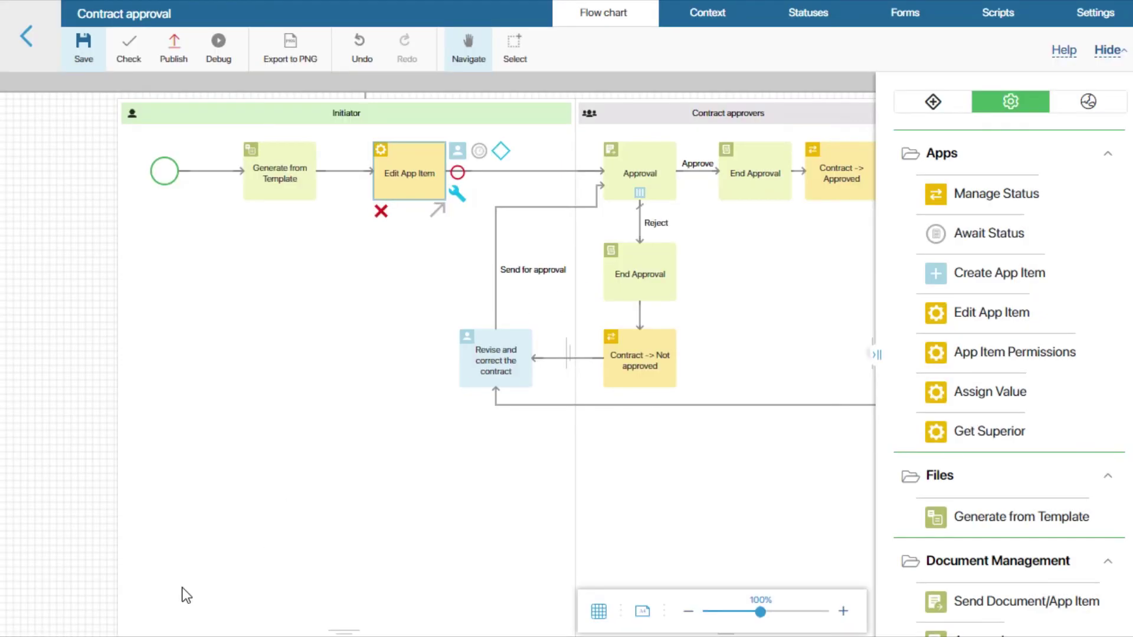
Save the Contract approval process and publish its new version.
left_click(79, 53)
left_click(165, 56)
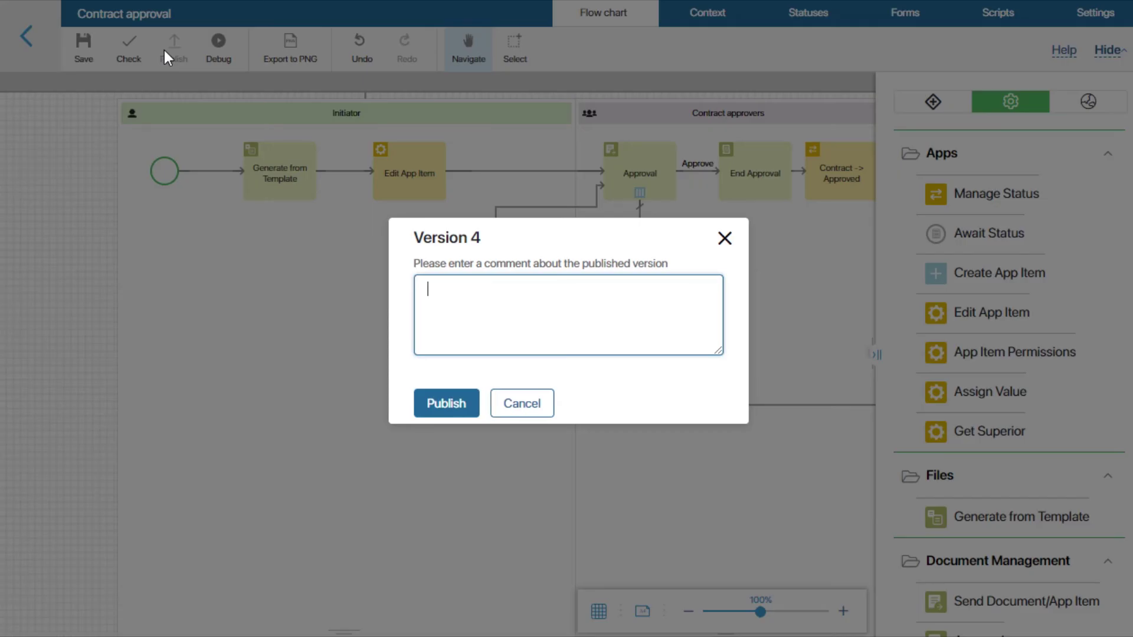
left_click(439, 413)
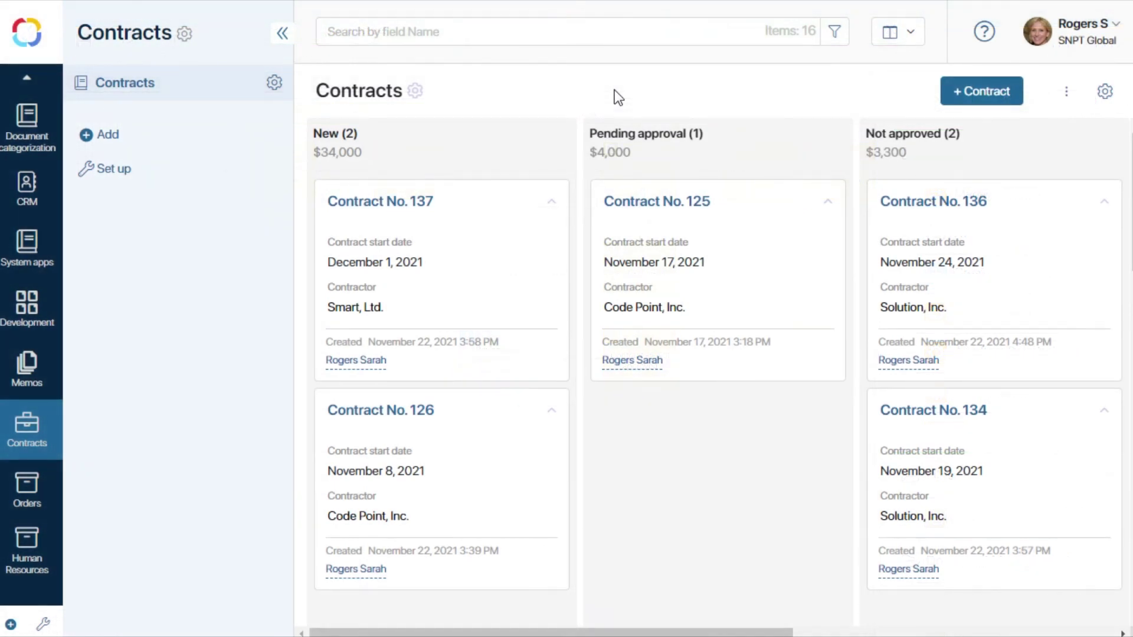
Create and save Contract No. 145 for Solution, Inc., $1,200, starting December 7, 2021.
left_click(954, 89)
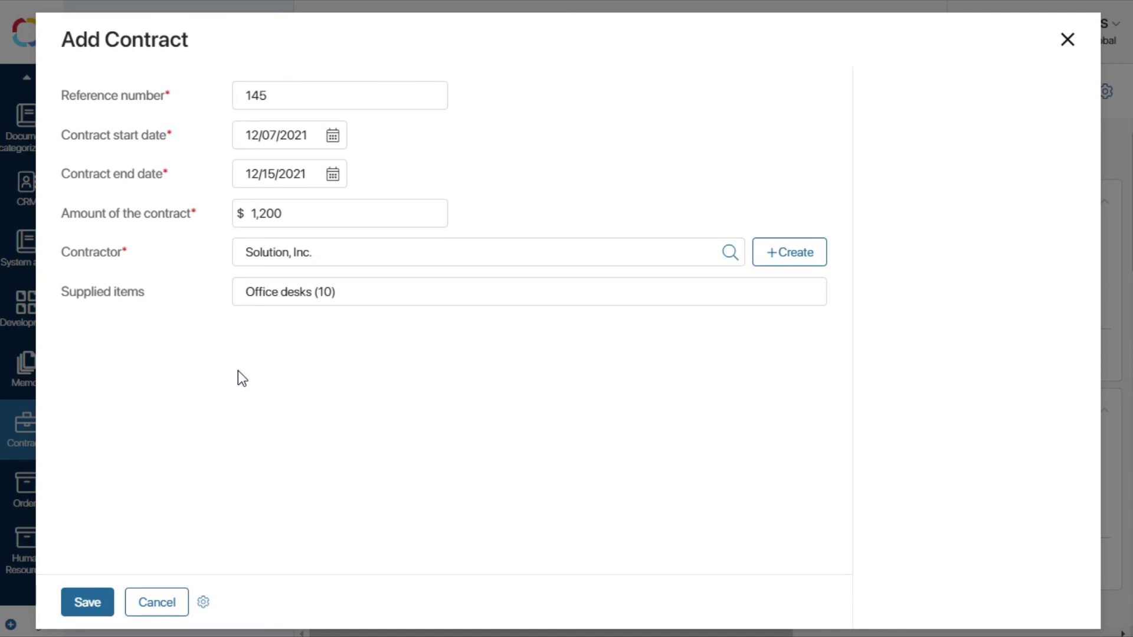
left_click(88, 604)
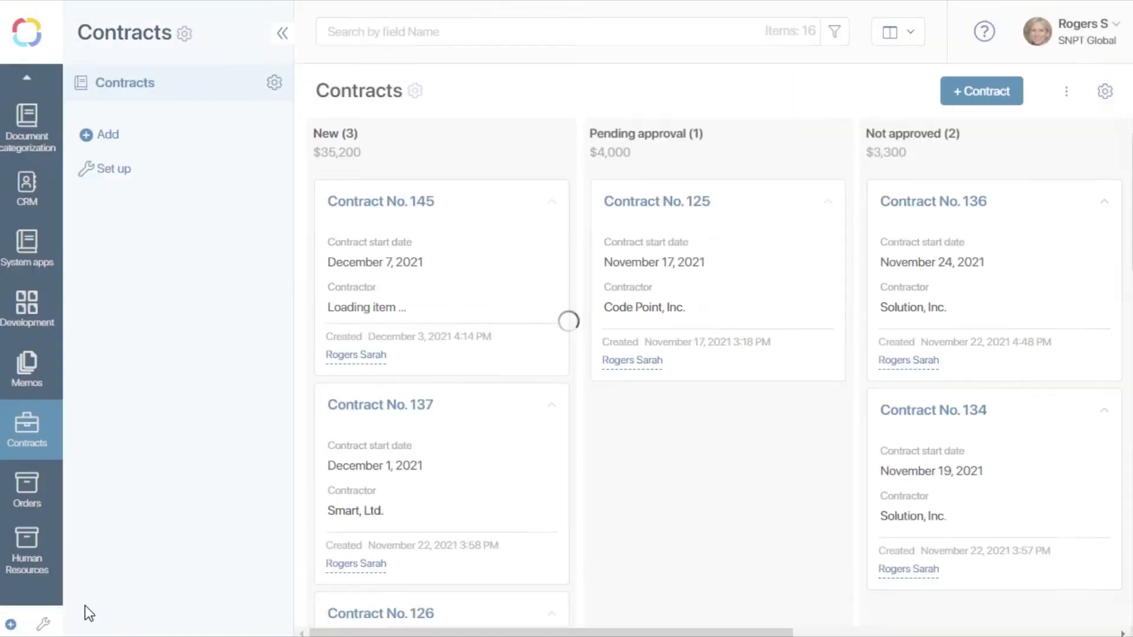